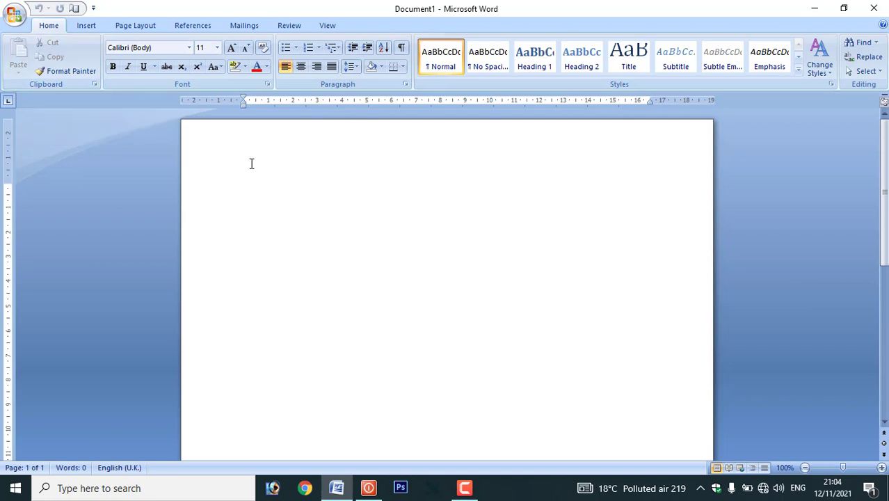
- Type 'ramu is a good boy.' at 22 pt and select the sentence
key("ctrl+shift+period")
key("ctrl+shift+period")
key("ctrl+shift+period")
key("ctrl+shift+period")
key("ctrl+shift+period")
key("ctrl+shift+period")
type("ramu")
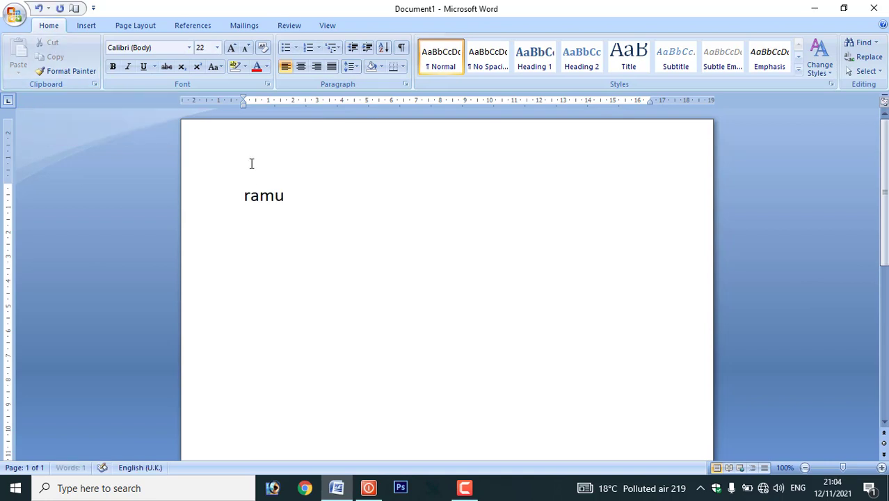
type(" is a good boy.")
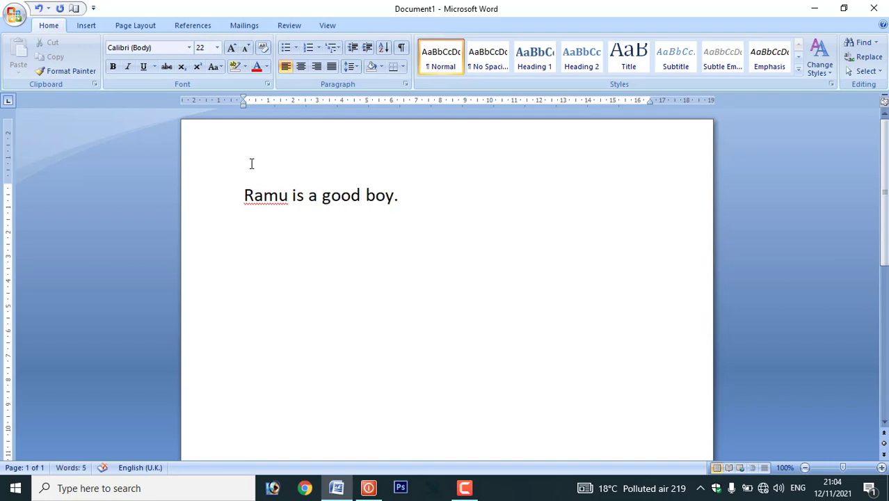
left_click_drag(397, 197, 261, 195)
key("ctrl+c")
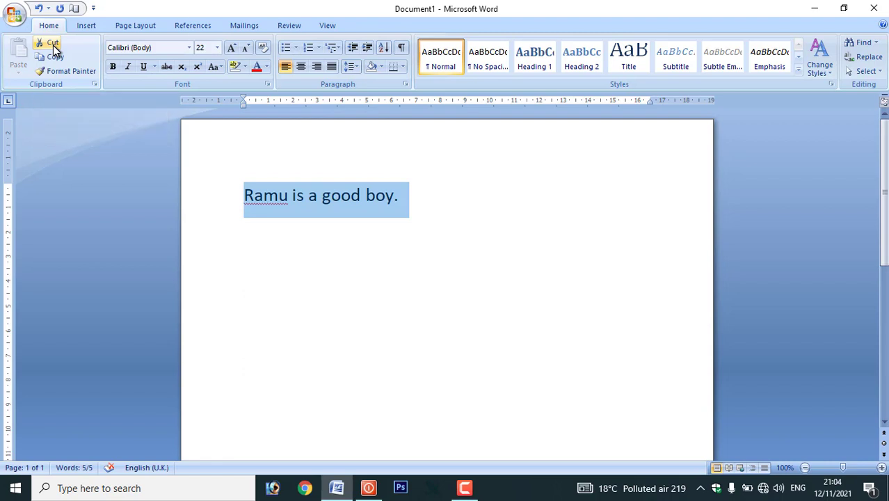
- Cut 'Ramu is a good boy.' and paste it lower on the page
left_click(53, 46)
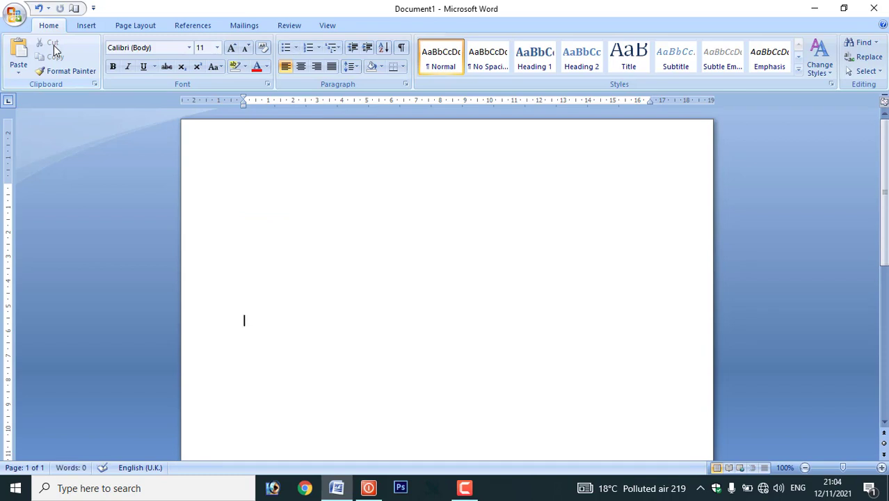
left_click(18, 72)
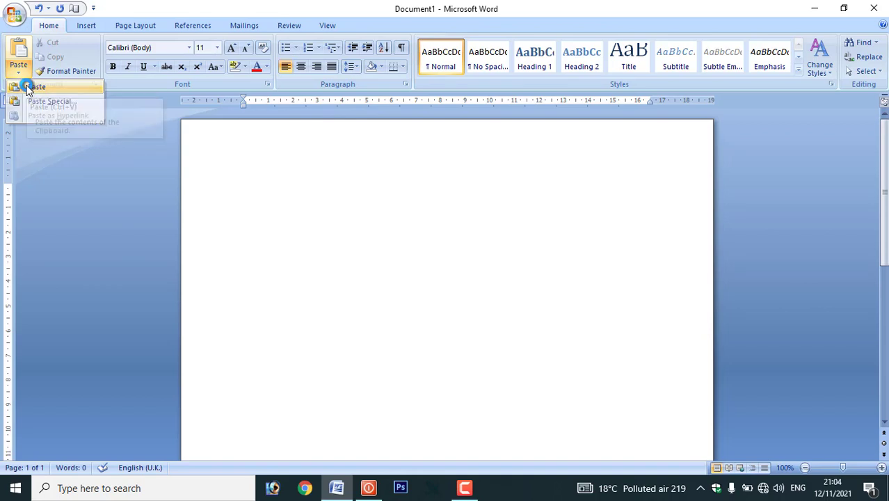
left_click(31, 87)
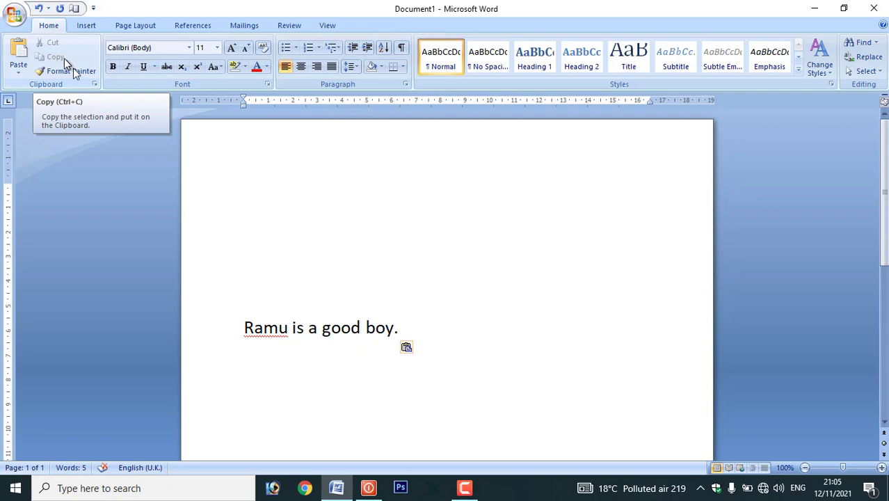
- Copy the lower sentence and paste a duplicate at the top of the page
left_click_drag(245, 317, 403, 322)
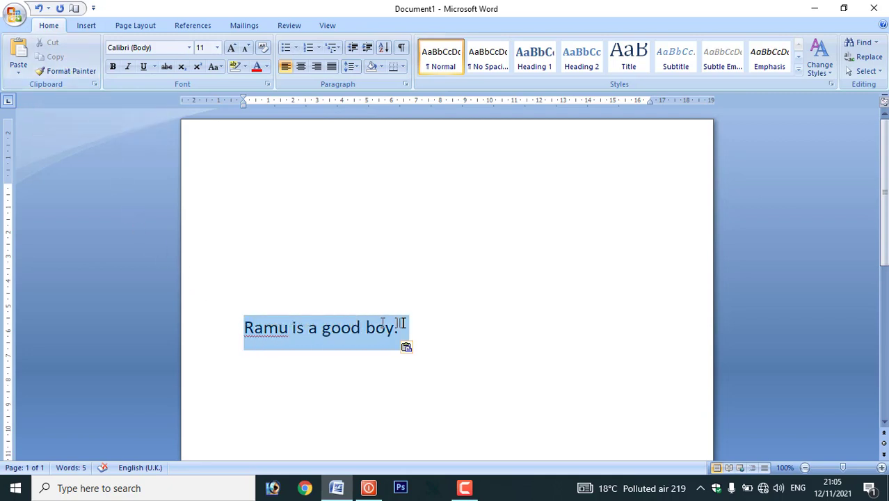
left_click(59, 62)
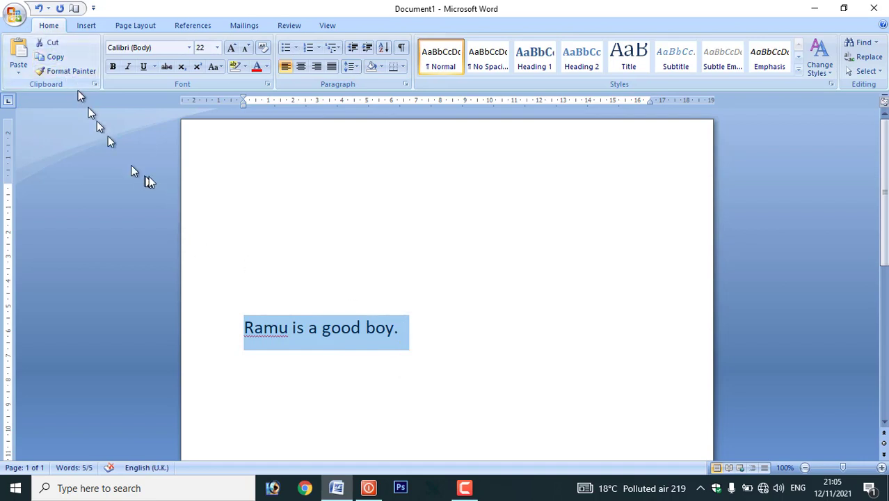
left_click(244, 170)
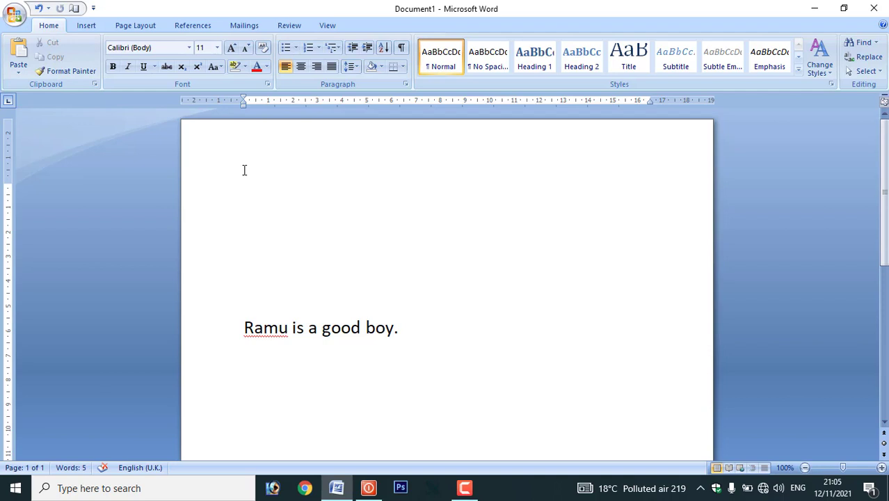
left_click(20, 76)
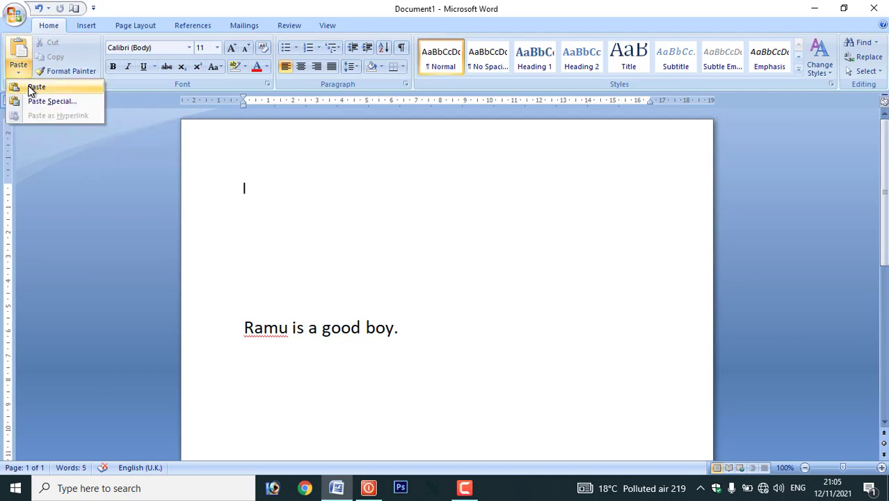
left_click(32, 88)
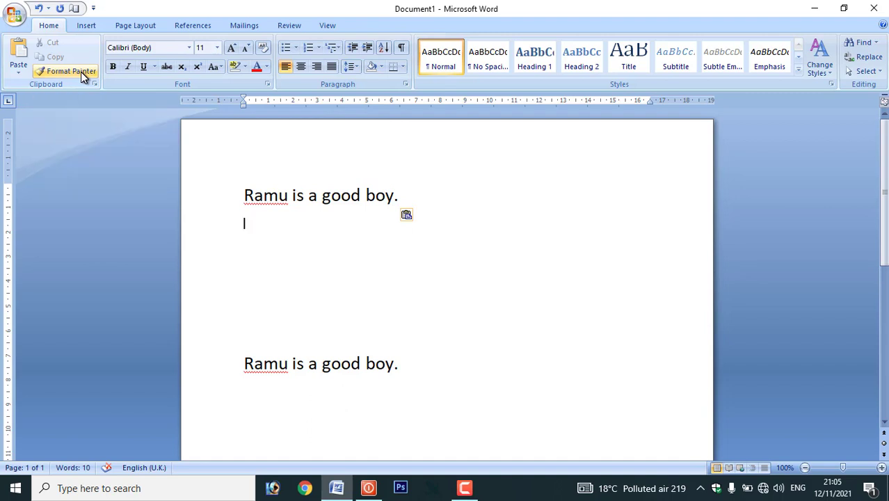
- Format the top 'Ramu is a good boy.' as red, bold Magneto
left_click_drag(243, 194, 421, 204)
left_click(261, 71)
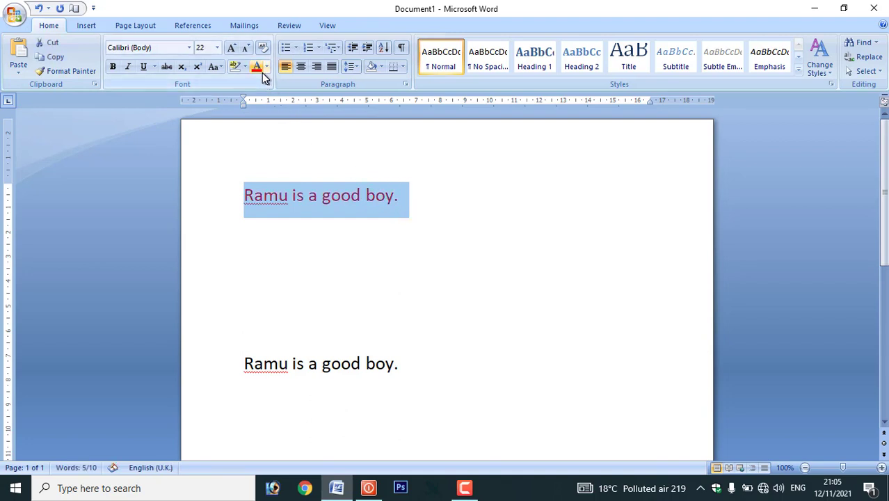
left_click(114, 67)
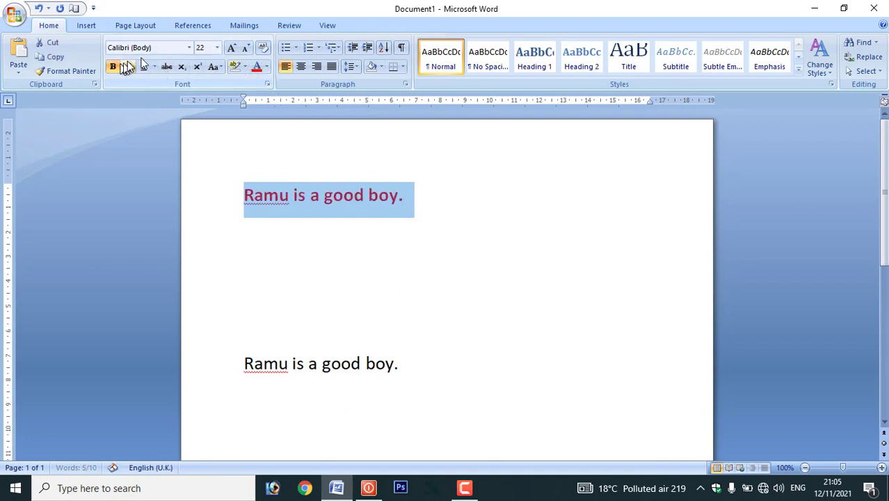
left_click(188, 47)
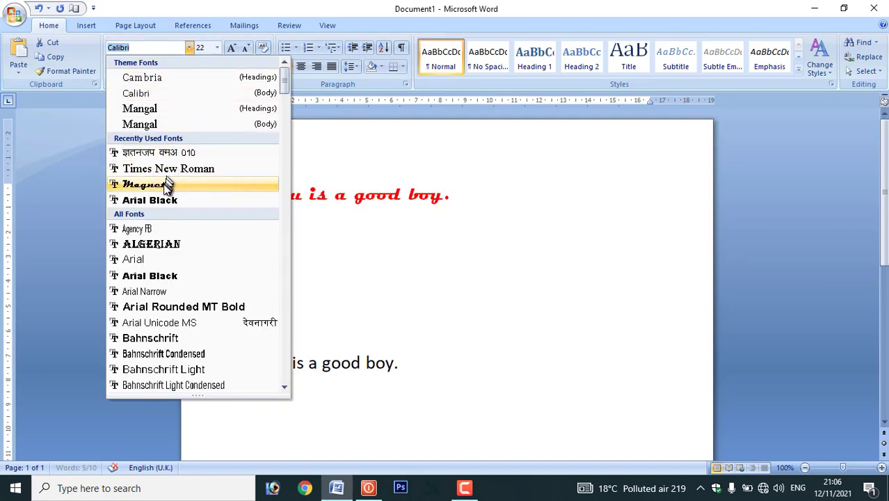
left_click(163, 184)
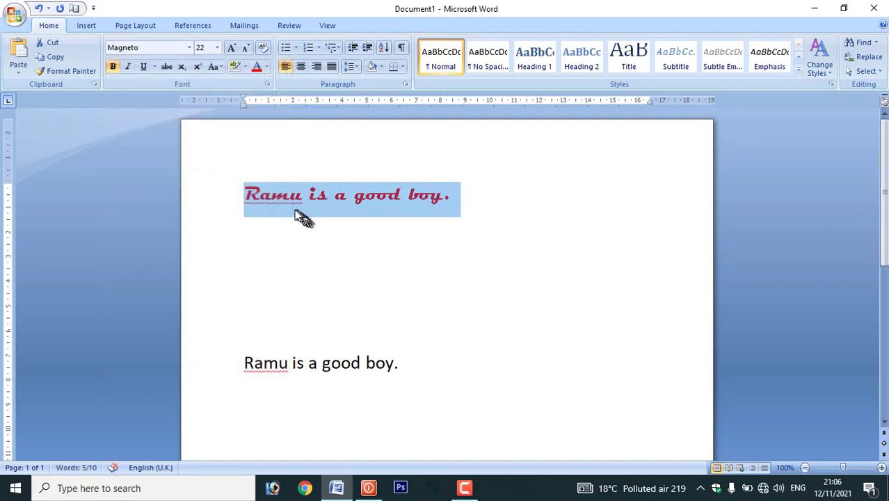
left_click(388, 203)
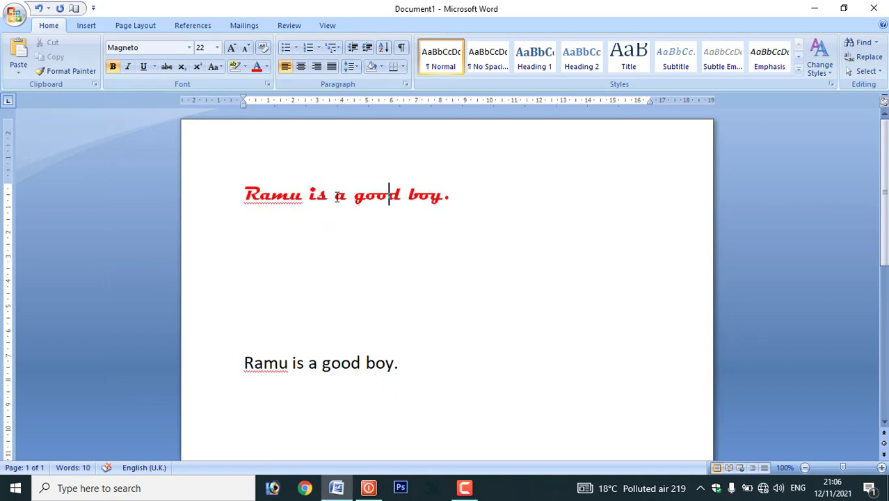
left_click(278, 365)
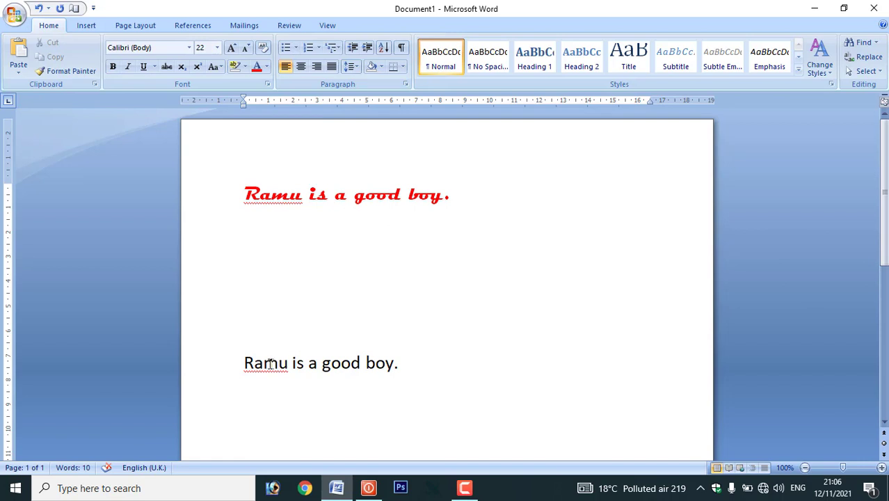
- Use Format Painter to copy the red bold Magneto style onto the lower sentence
left_click_drag(245, 198, 270, 207)
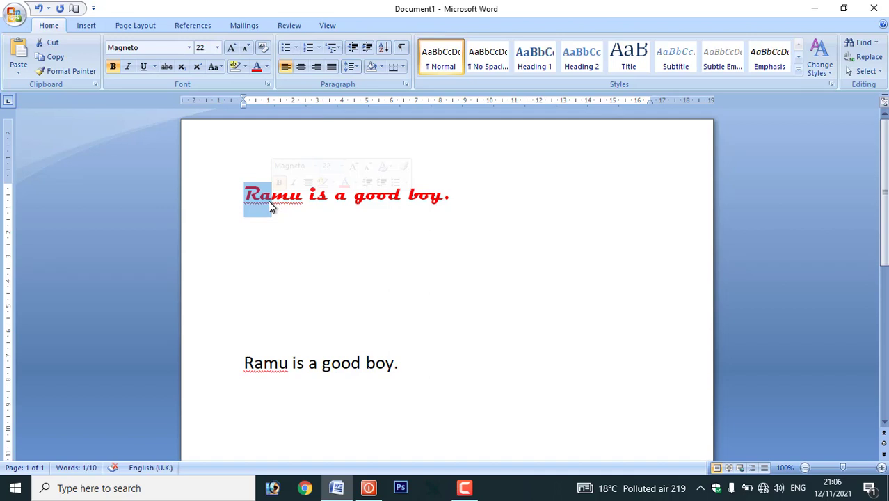
left_click(70, 72)
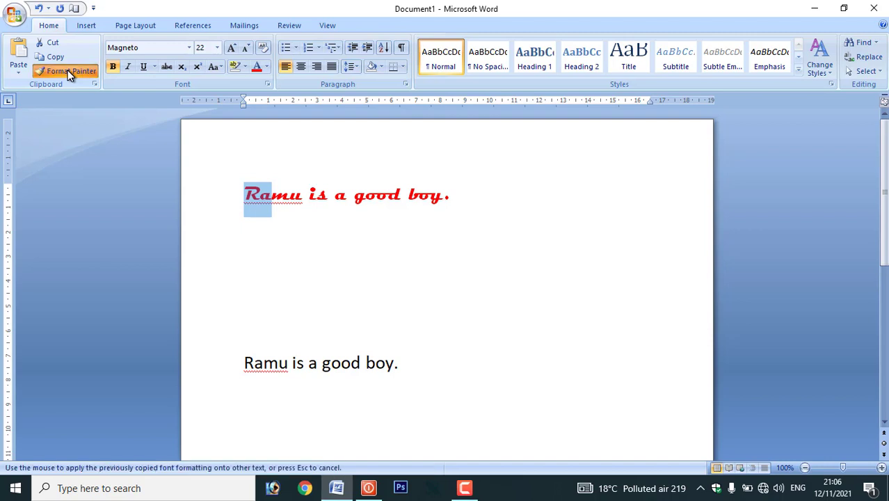
left_click(236, 359)
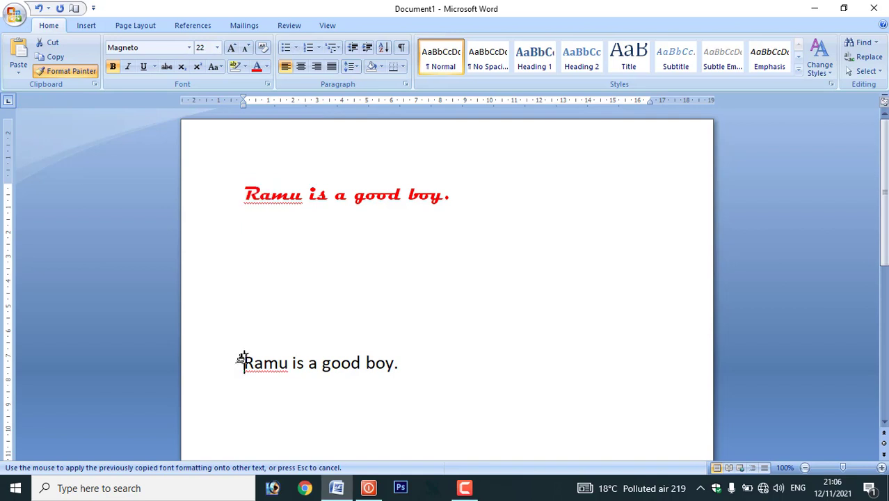
left_click_drag(240, 359, 343, 373)
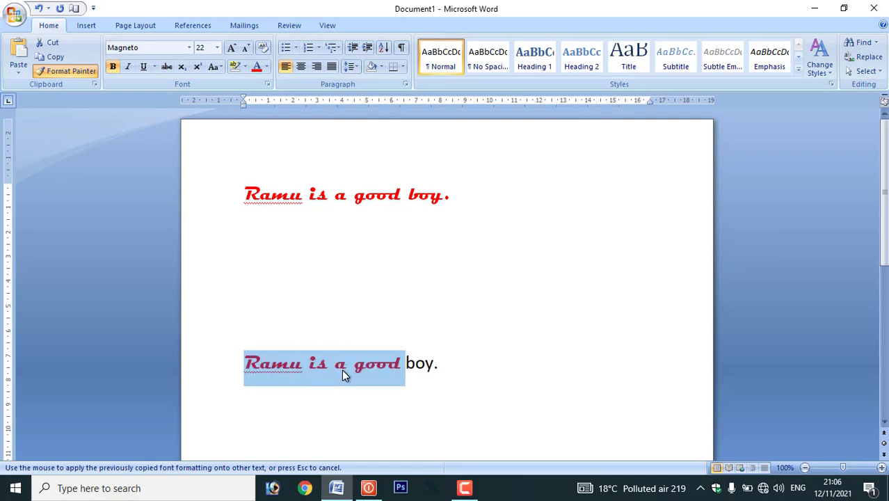
left_click(452, 362)
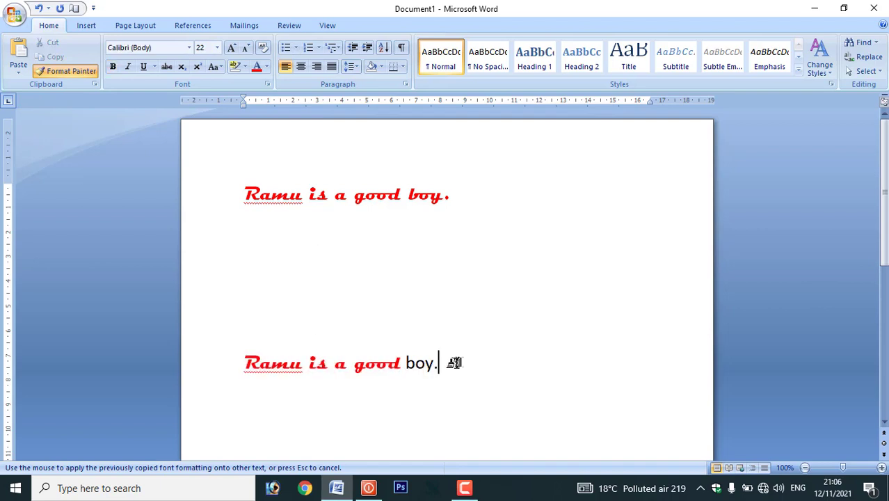
left_click_drag(454, 362, 411, 362)
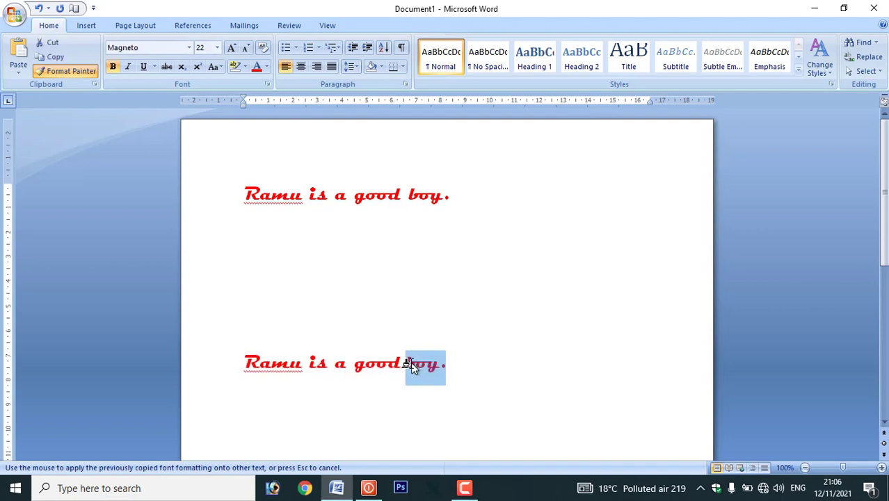
left_click(446, 364)
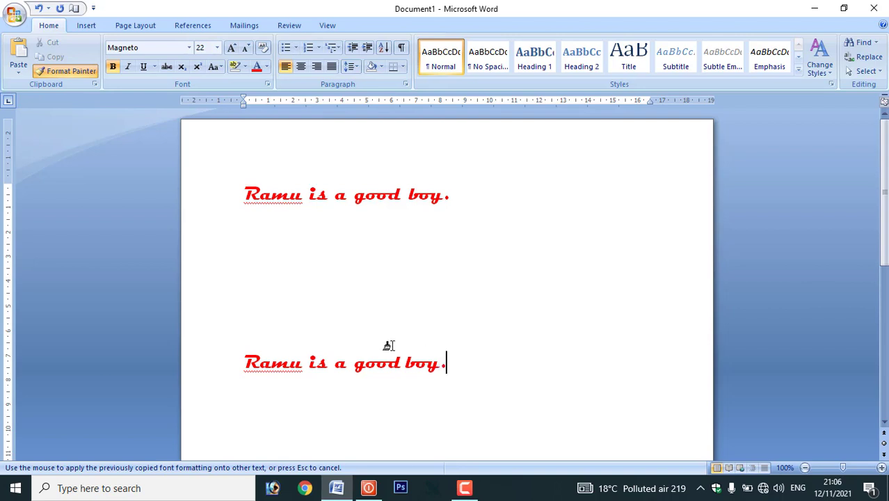
left_click(80, 74)
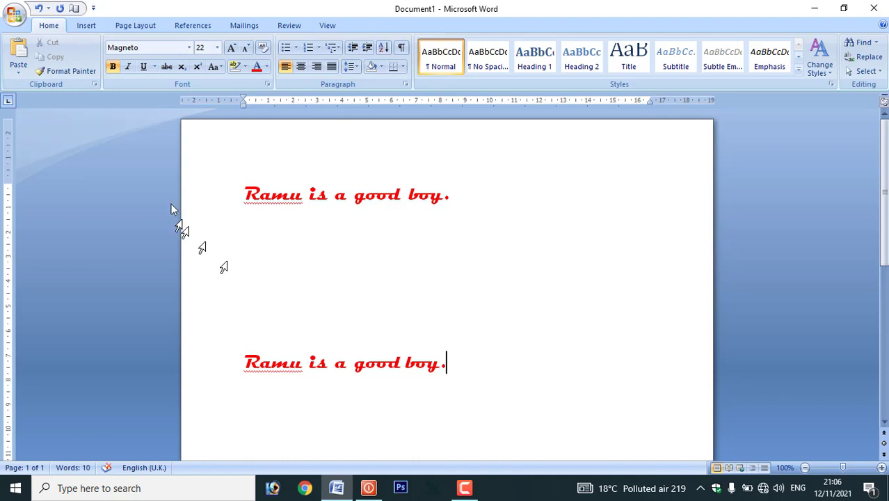
- Show the Clipboard pane and type 'Ramu is a farmer' at 22 pt on the middle line
left_click(94, 85)
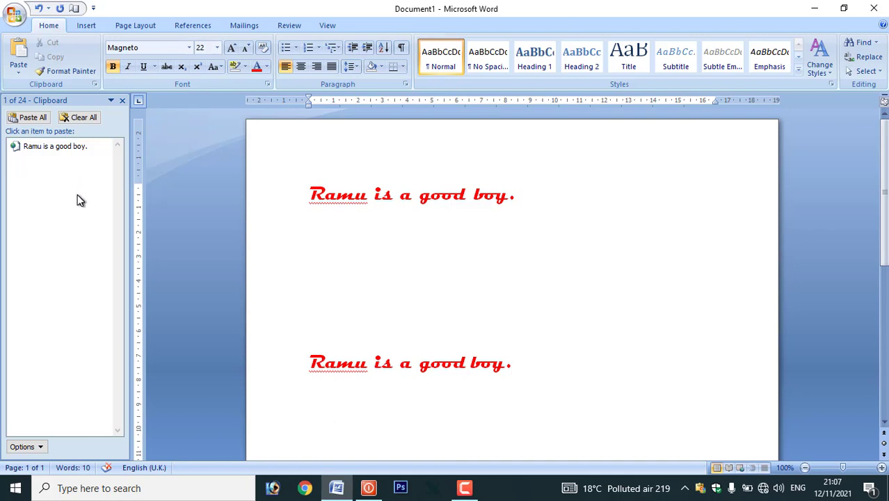
left_click(316, 272)
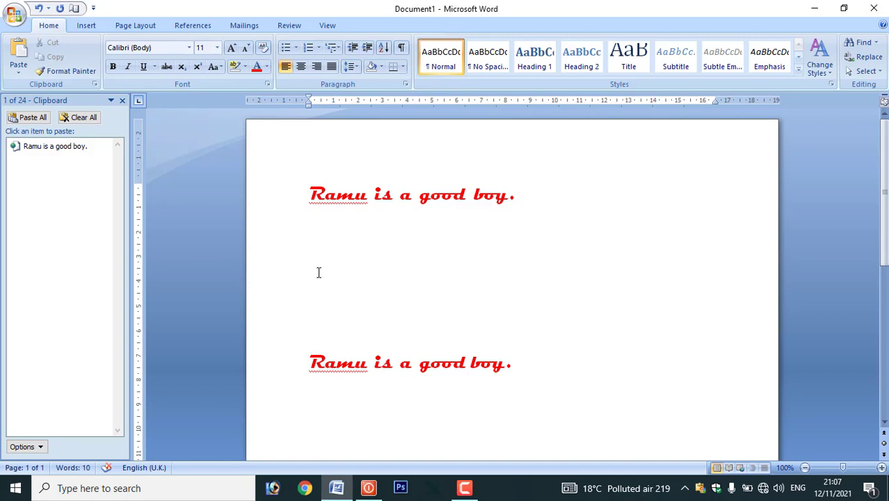
type("Ramu is a farmer")
key("ctrl+a")
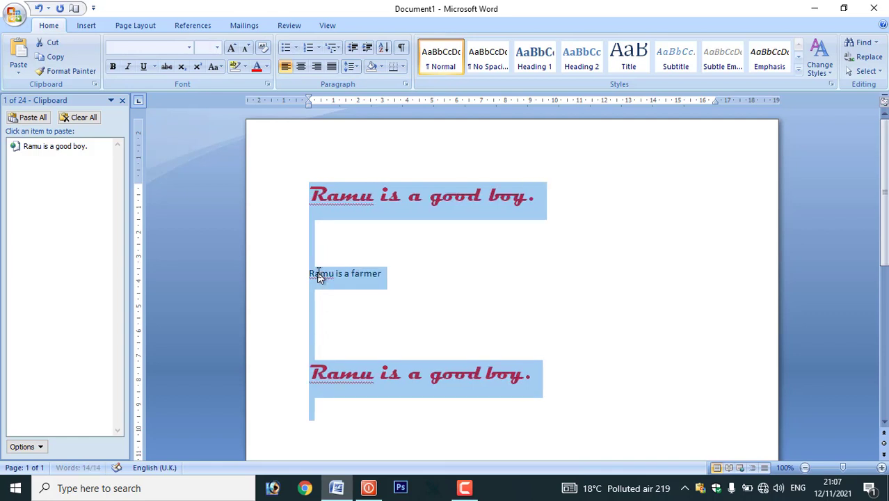
left_click(476, 302)
left_click(231, 268)
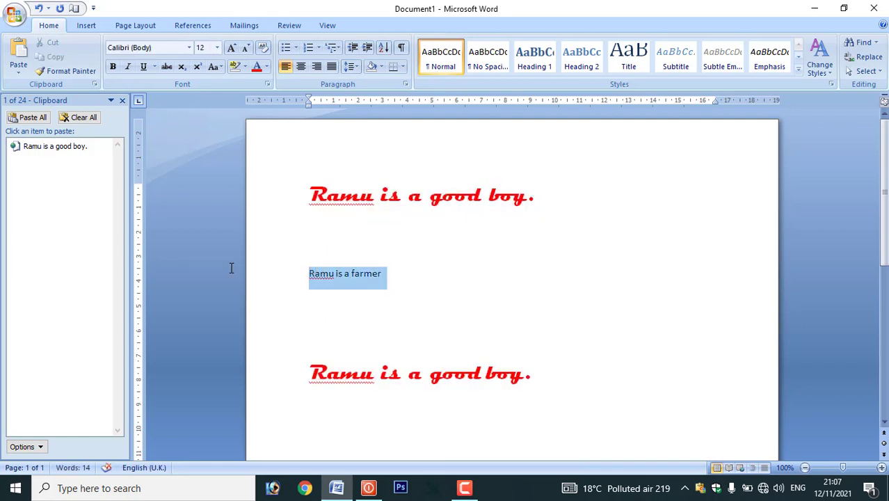
key("ctrl+shift+period")
key("ctrl+shift+period")
key("ctrl+shift+period")
key("ctrl+shift+period")
key("ctrl+shift+period")
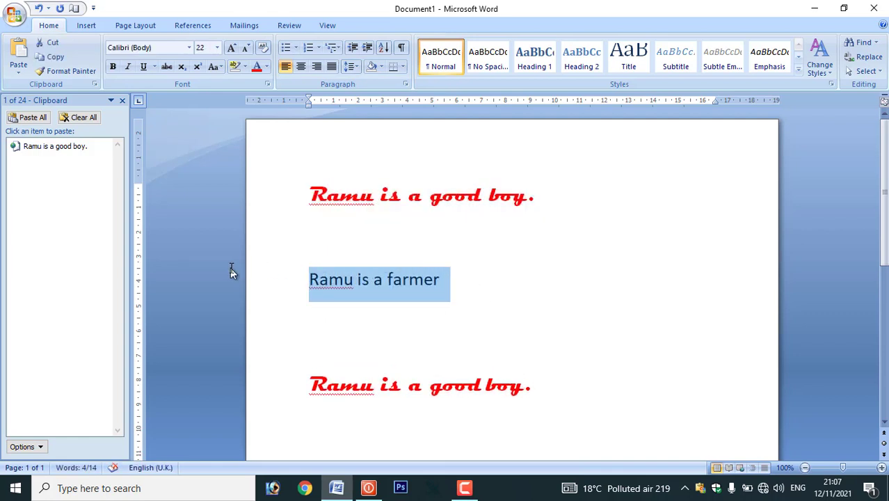
key("Down")
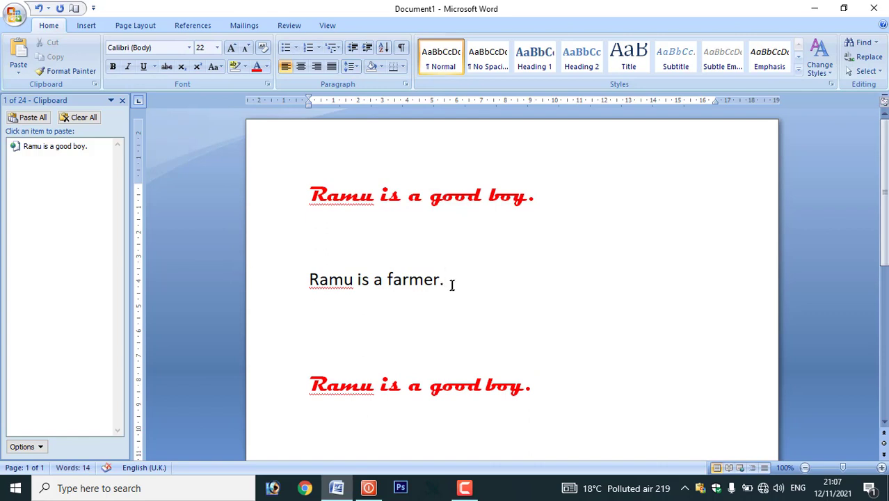
- Copy the farmer line, then paste farmer twice, good boy twice, and farmer again from the Clipboard
left_click_drag(463, 284, 341, 282)
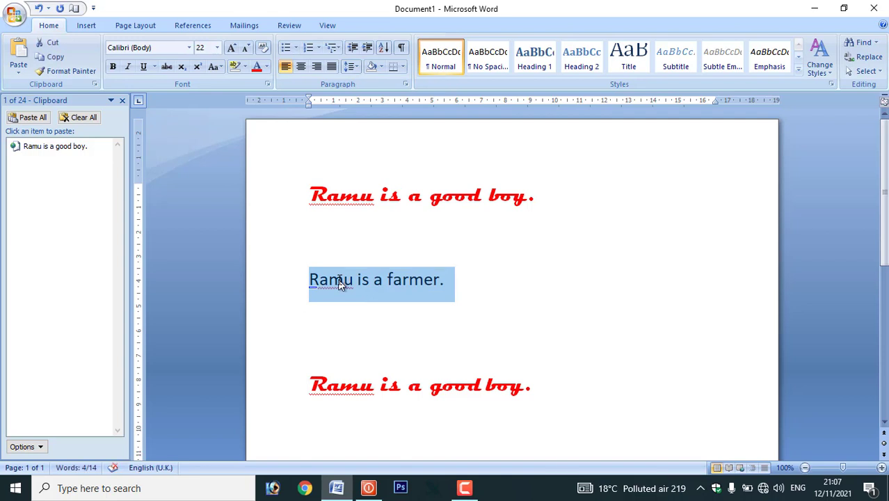
key("ctrl+c")
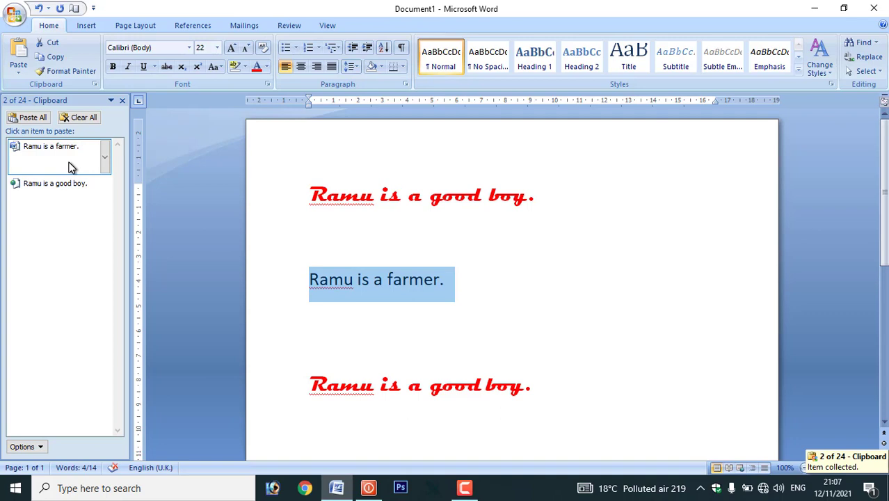
left_click(330, 331)
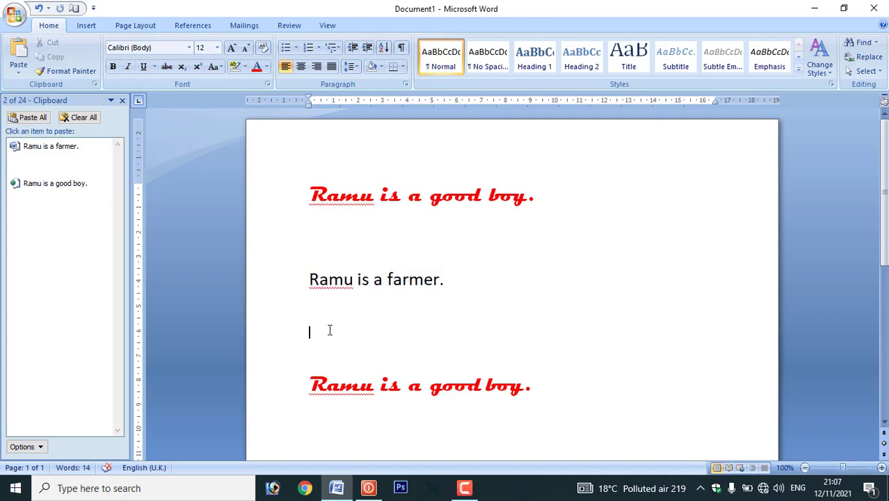
left_click(62, 157)
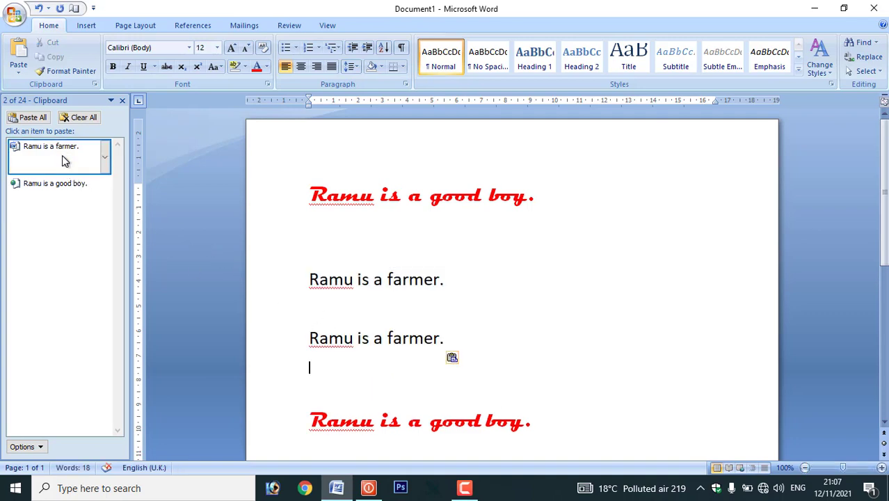
left_click(62, 155)
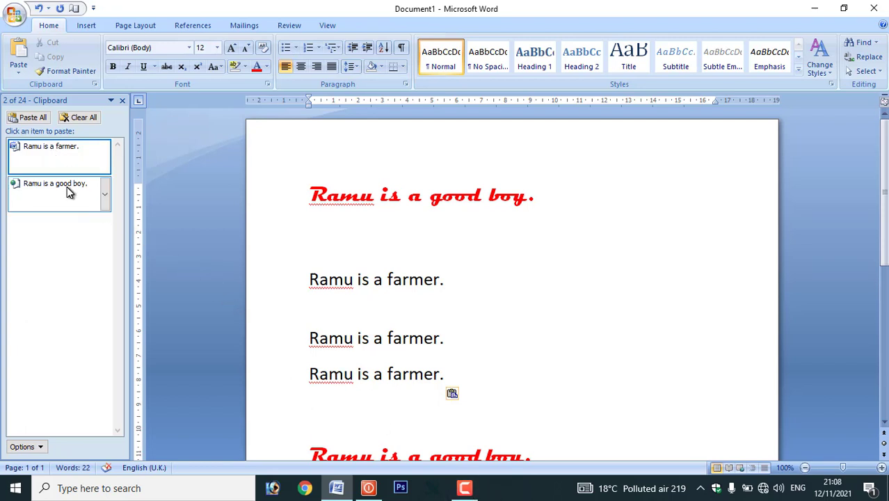
left_click(61, 184)
left_click(58, 181)
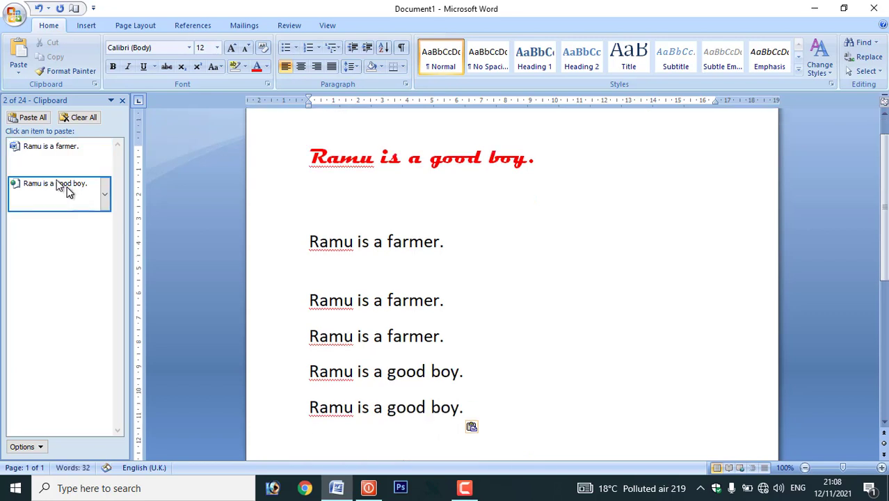
left_click(61, 156)
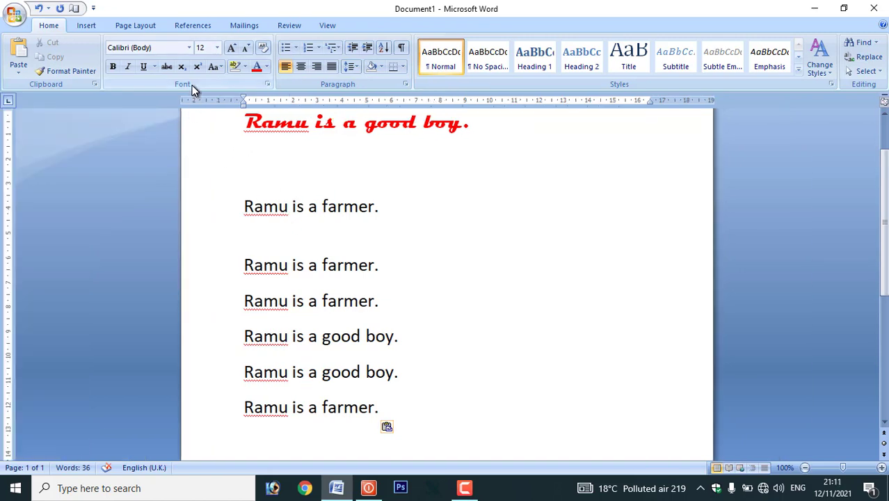
- Switch to Kruti Dev 010 at 24 pt and type the Hindi text 'jkeq ,d fdlku gSA'
left_click(190, 47)
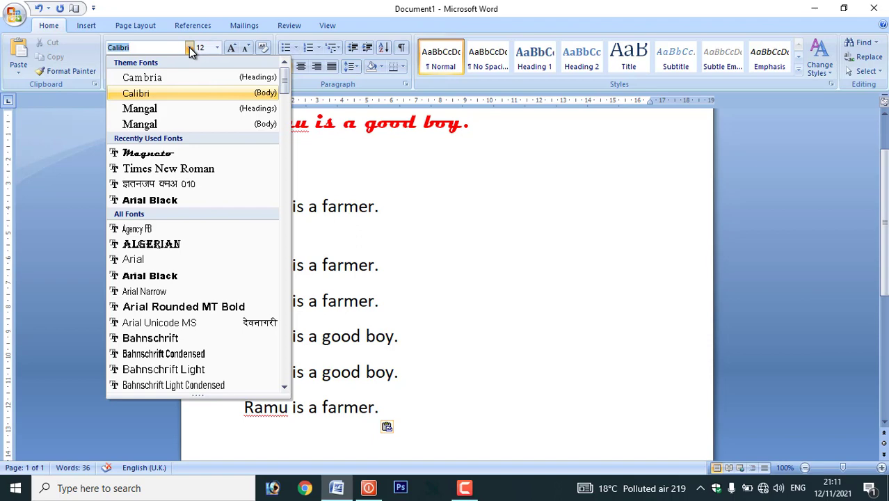
left_click(190, 47)
left_click(189, 47)
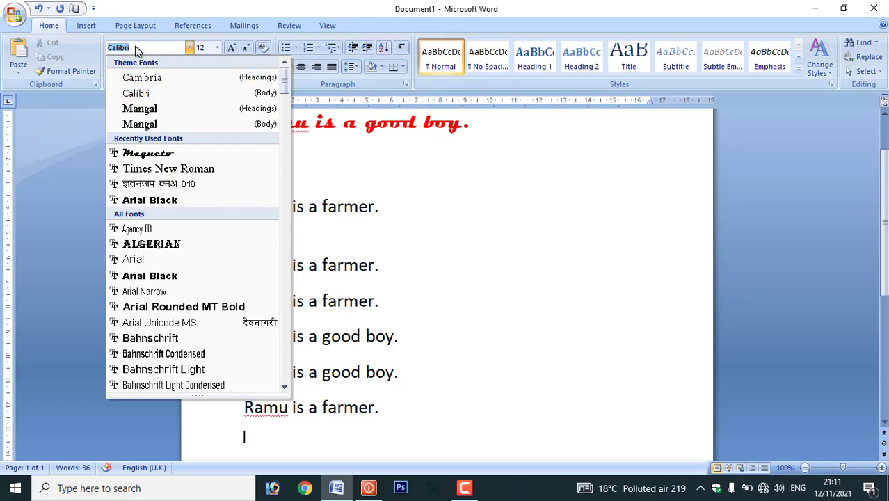
type("Kruti Dev 010")
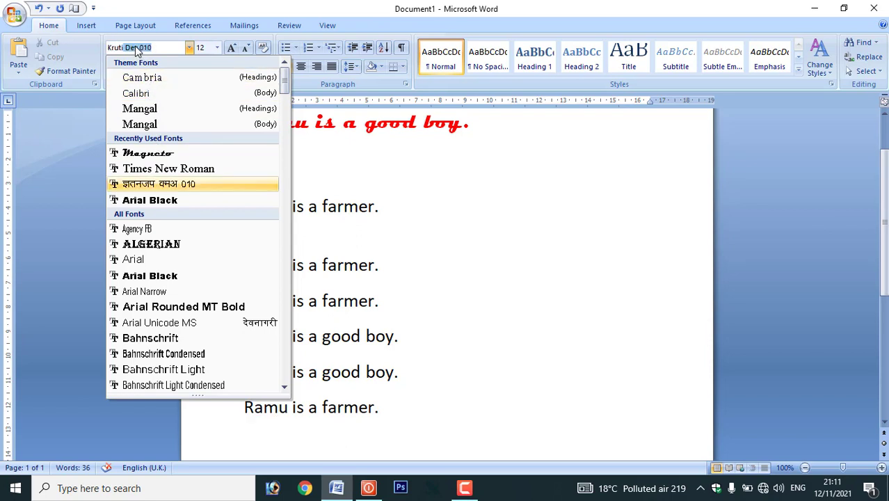
left_click(137, 183)
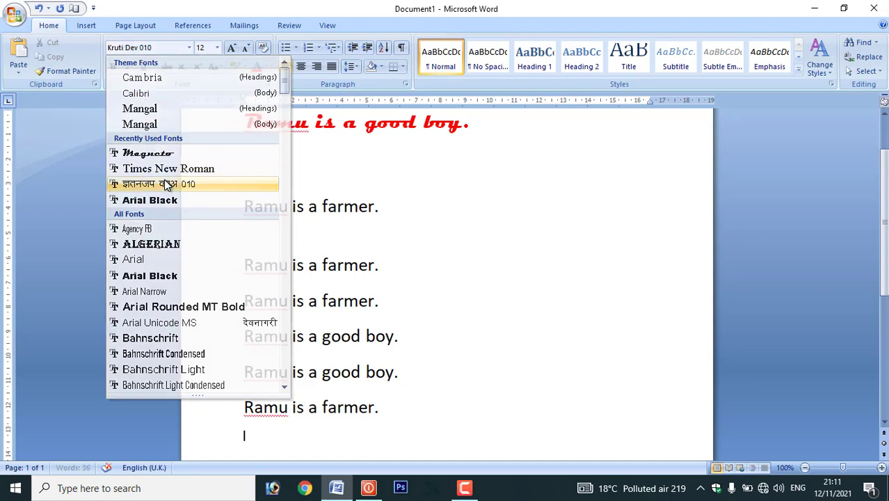
left_click(218, 48)
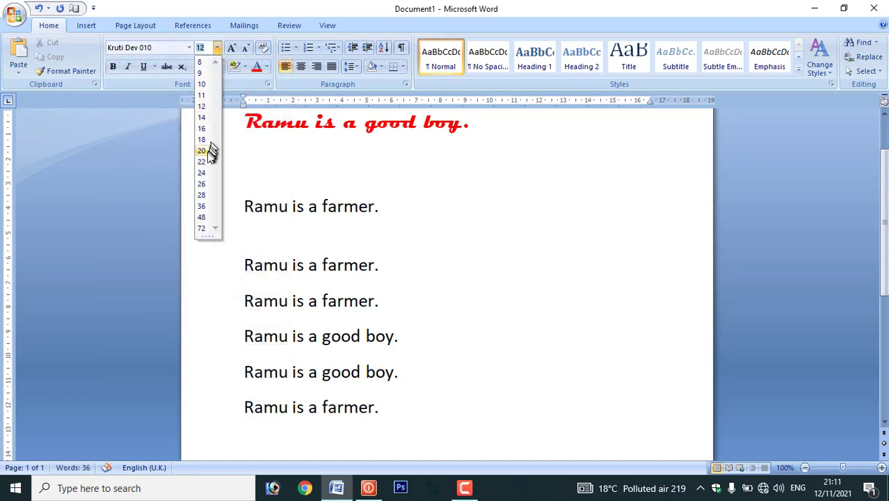
left_click(202, 173)
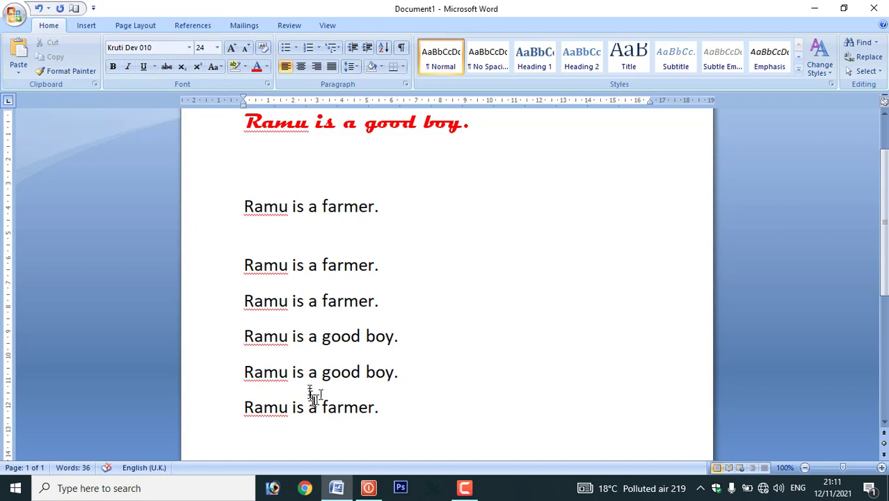
scroll(313, 376, "down", 2)
type("jkeq ,d fdlku g")
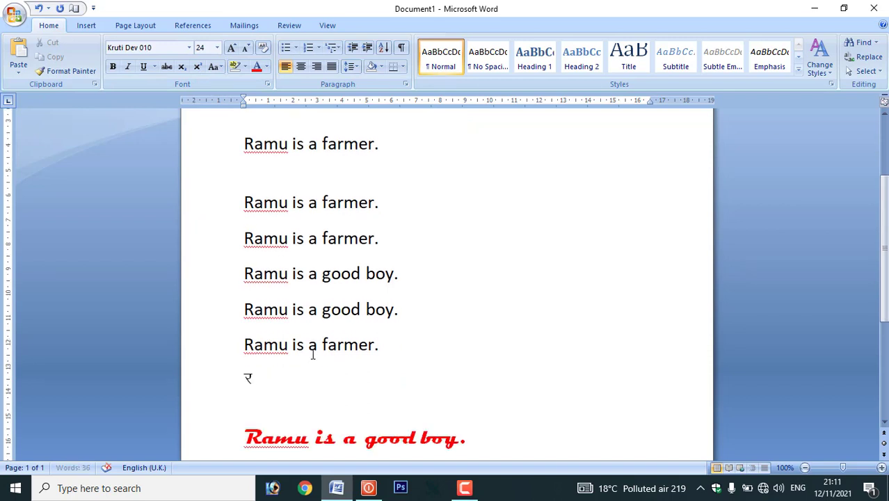
type("SA")
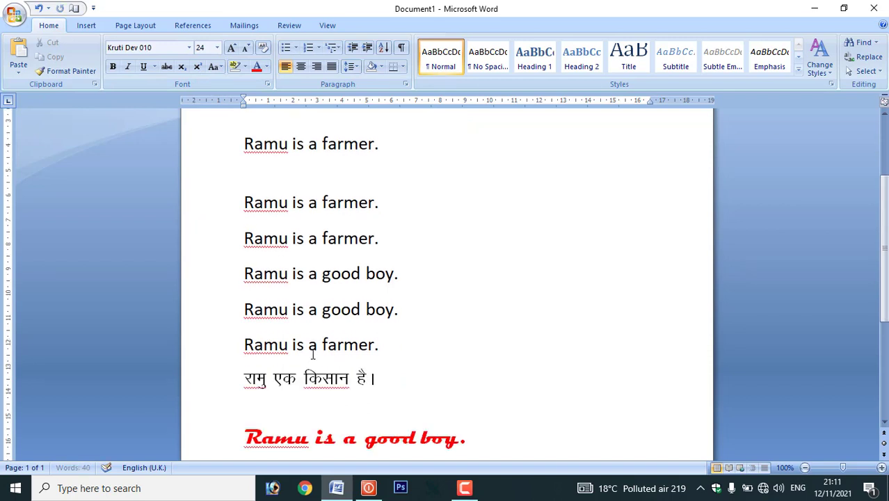
- Select the Hindi line and adjust it with Grow/Shrink Font until it reaches 72 pt
key("shift+Home")
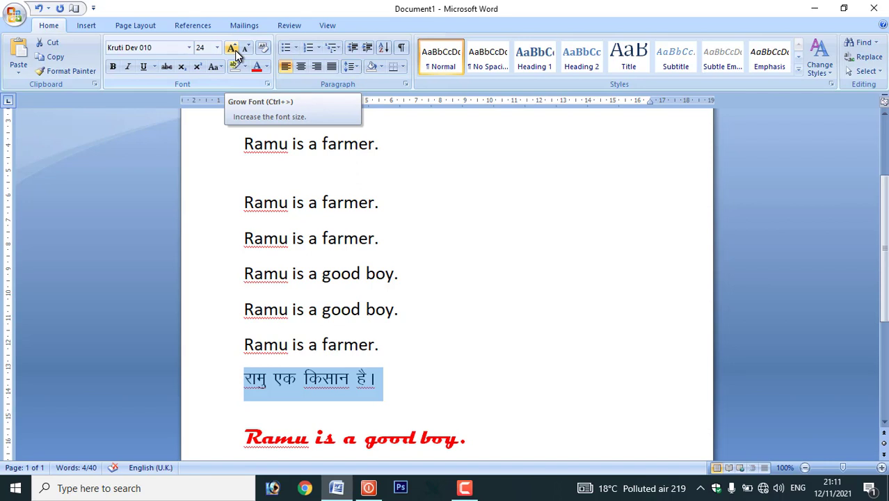
left_click(232, 48)
left_click(232, 48)
left_click(231, 48)
left_click(232, 48)
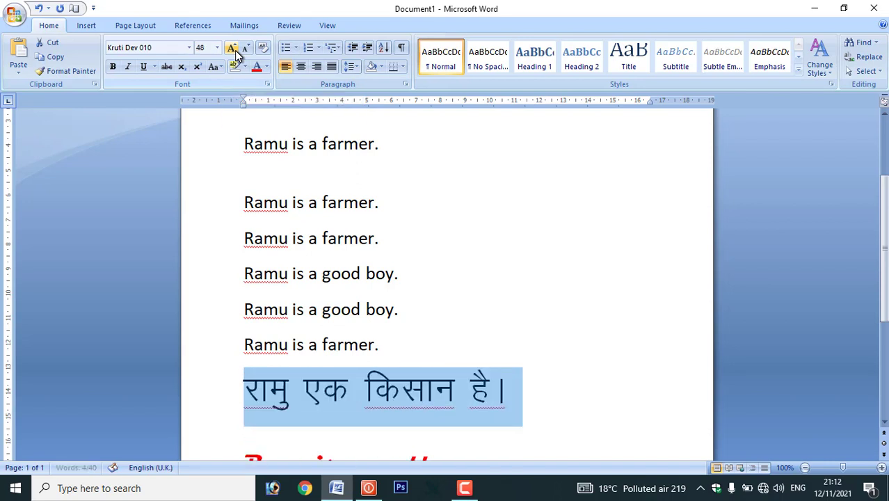
left_click(231, 48)
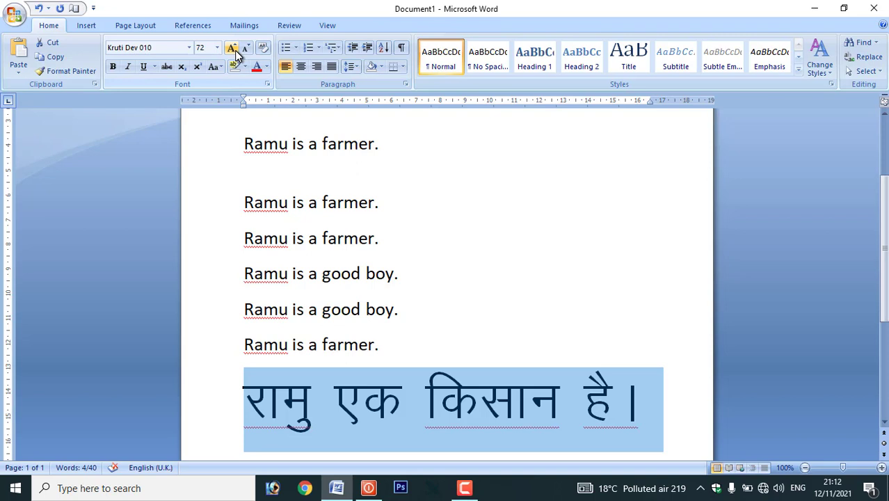
key("ctrl+shift+comma")
key("ctrl+shift+comma")
key("ctrl+shift+comma")
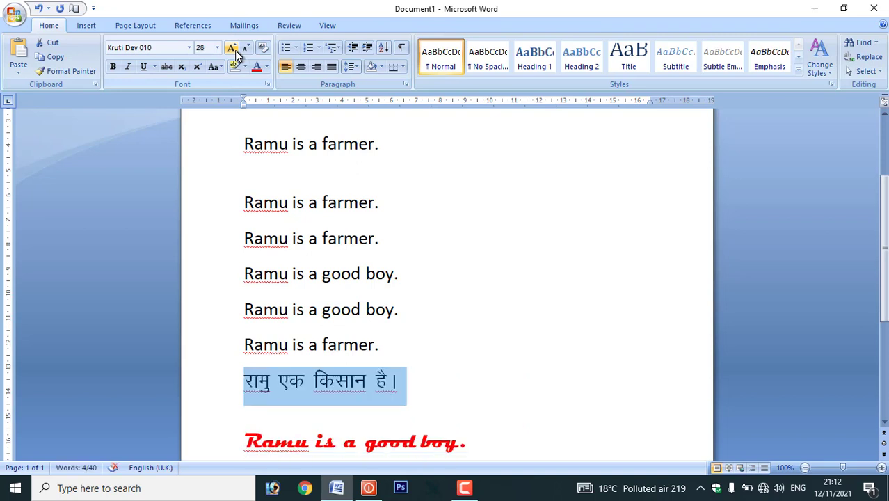
left_click(245, 48)
left_click(246, 48)
left_click(246, 48)
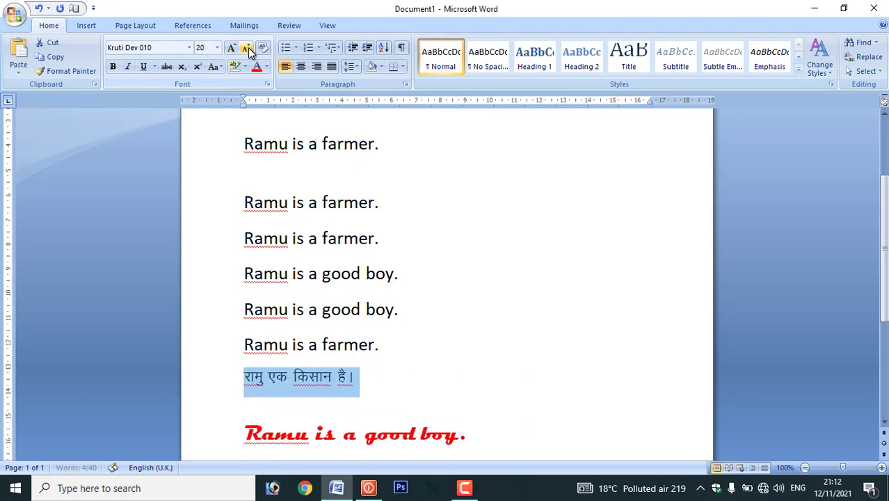
left_click(246, 48)
left_click(246, 48)
left_click(233, 50)
left_click(233, 50)
left_click(233, 50)
left_click(233, 49)
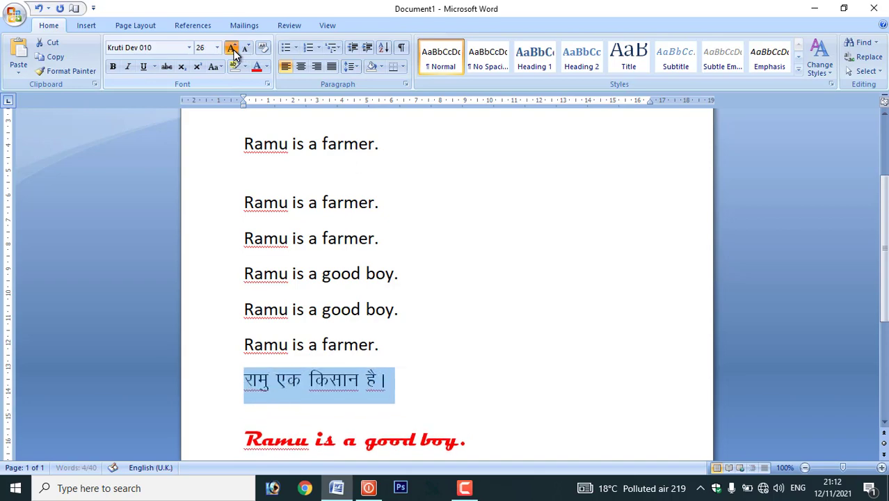
left_click(233, 50)
left_click(233, 49)
left_click(233, 50)
left_click(233, 49)
scroll(361, 334, "down", 5)
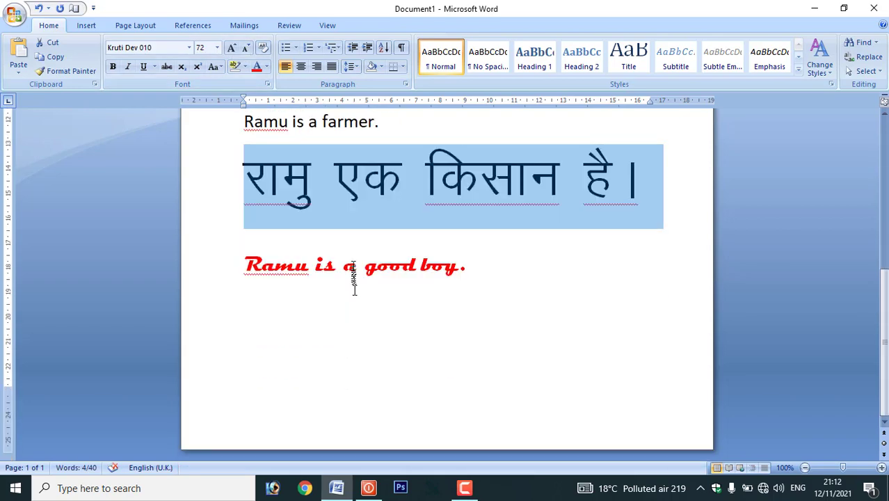
left_click(356, 266)
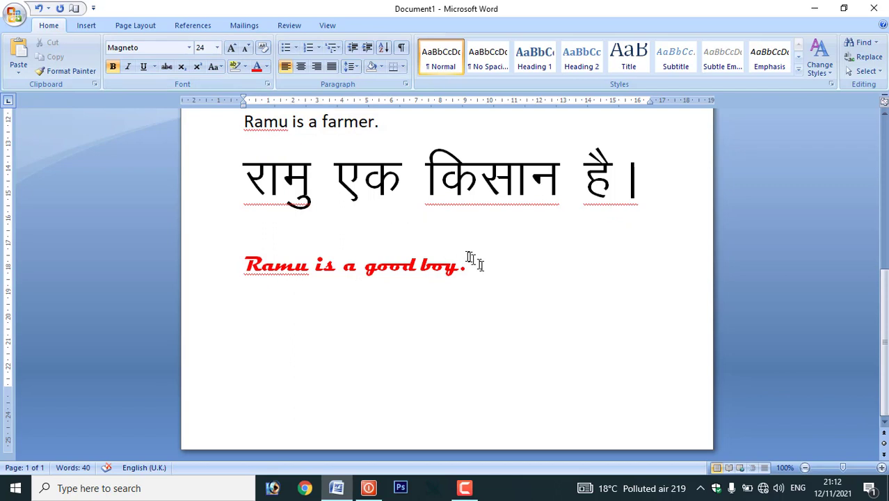
- Clear the red good boy line's formatting and make the farmer and good boy lines italic
left_click_drag(469, 264, 272, 258)
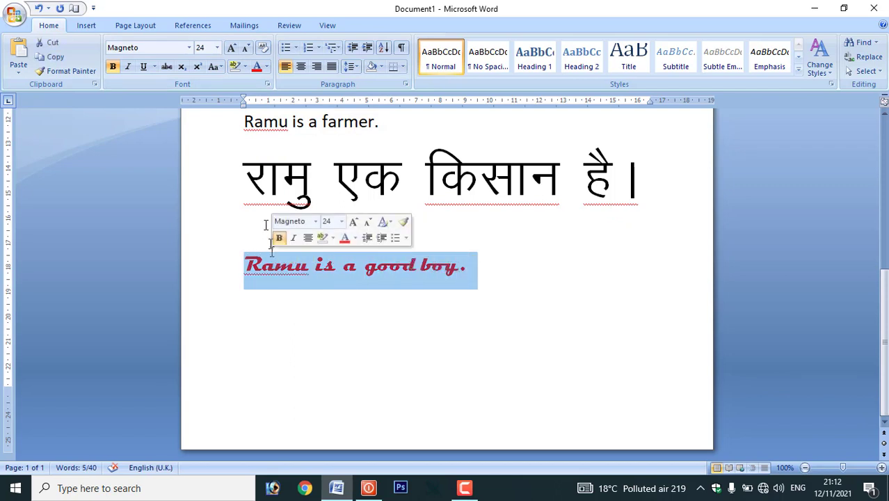
left_click(263, 48)
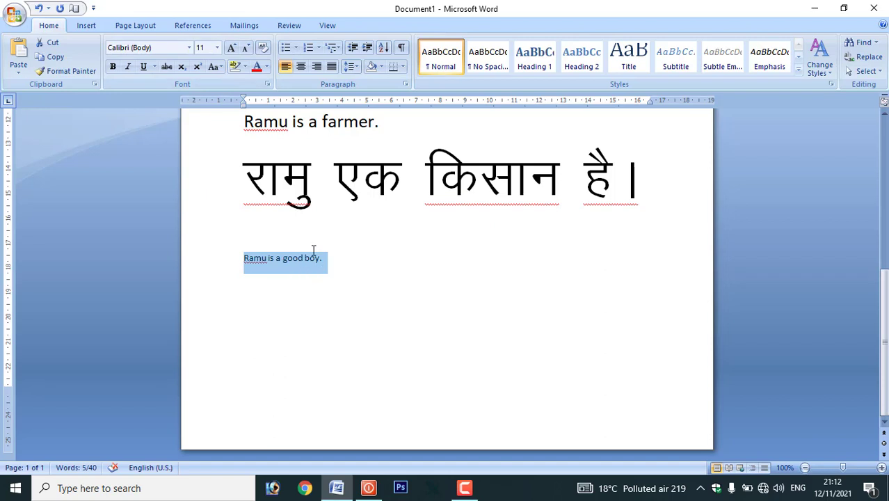
scroll(307, 240, "up", 3)
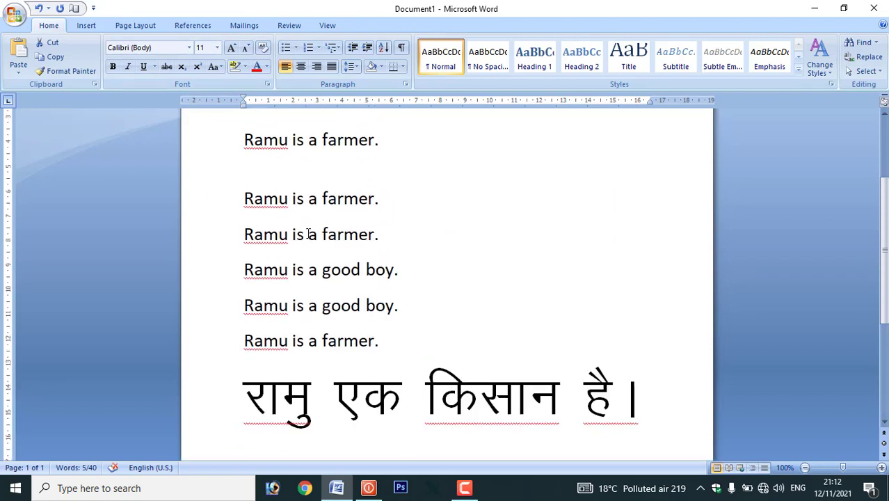
left_click_drag(389, 342, 244, 235)
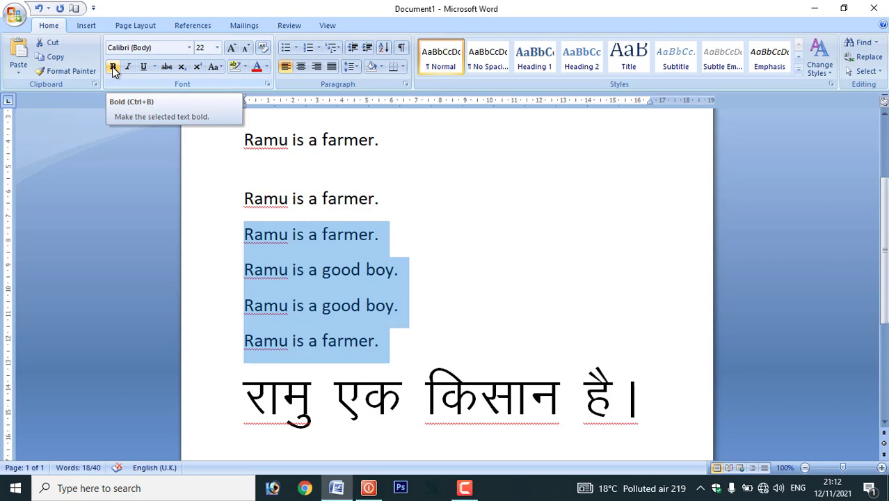
left_click(113, 68)
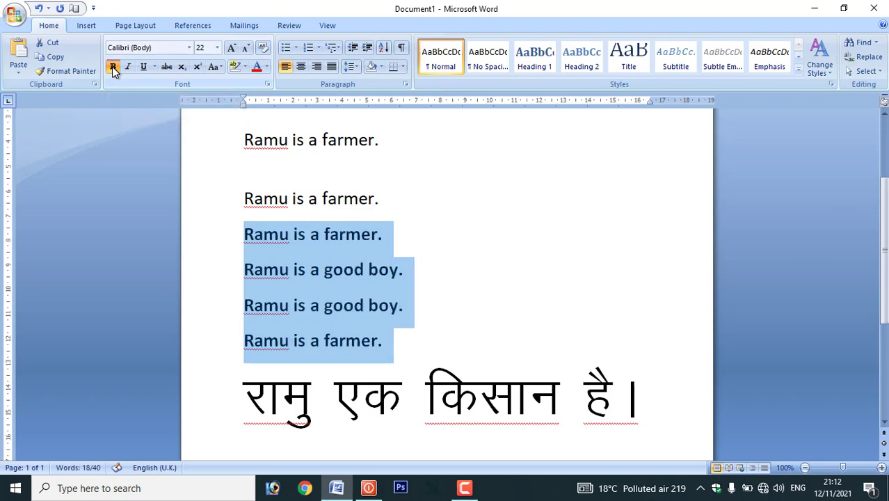
left_click(114, 68)
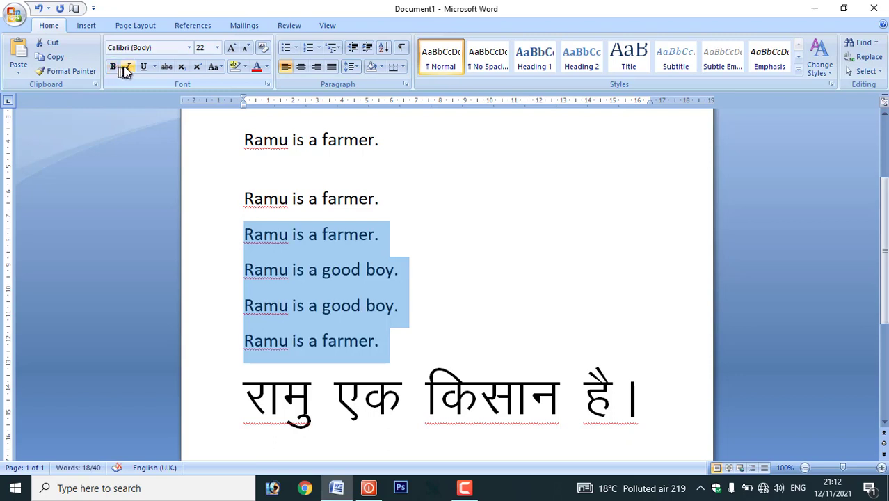
left_click(127, 69)
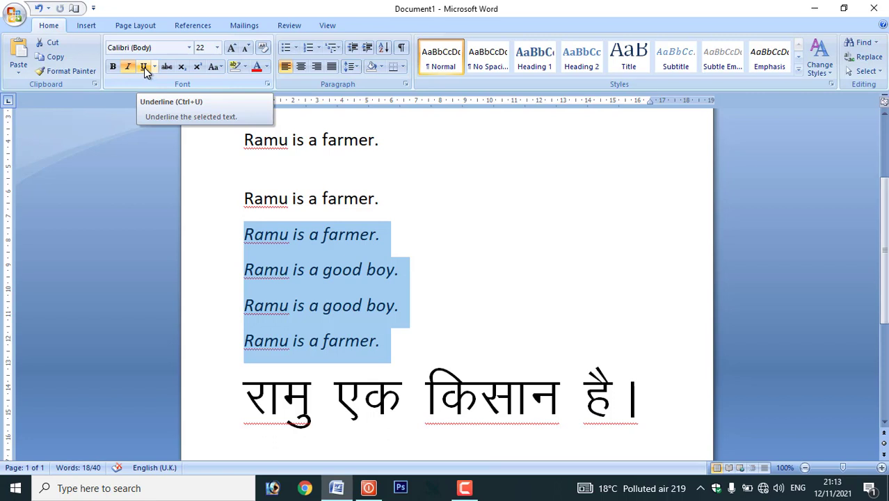
- Give the italic lines a dotted underline coloured dark blue
left_click(154, 67)
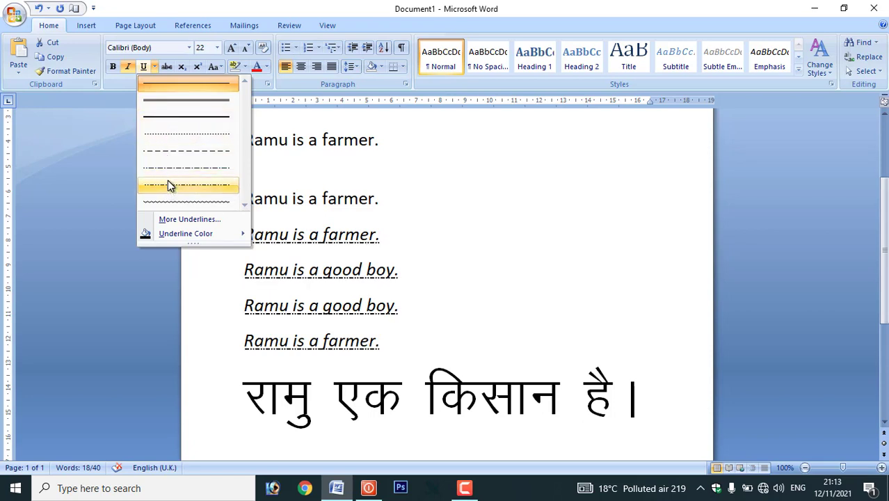
left_click(158, 136)
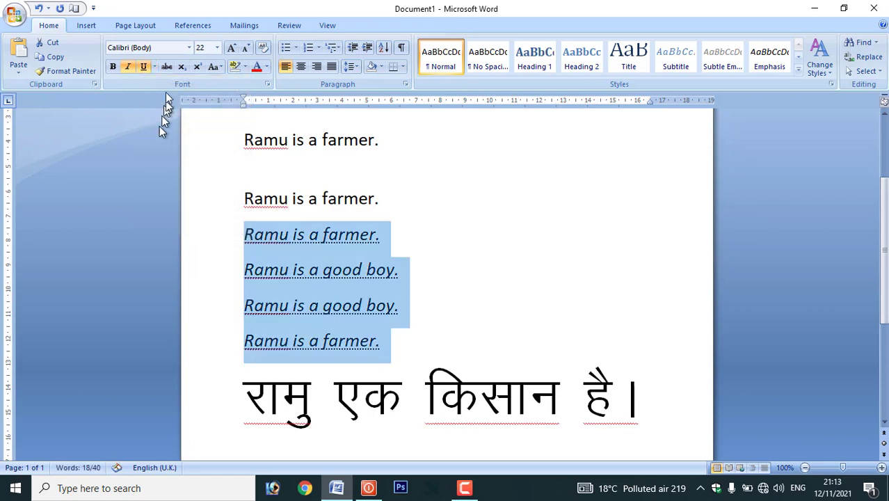
left_click(154, 64)
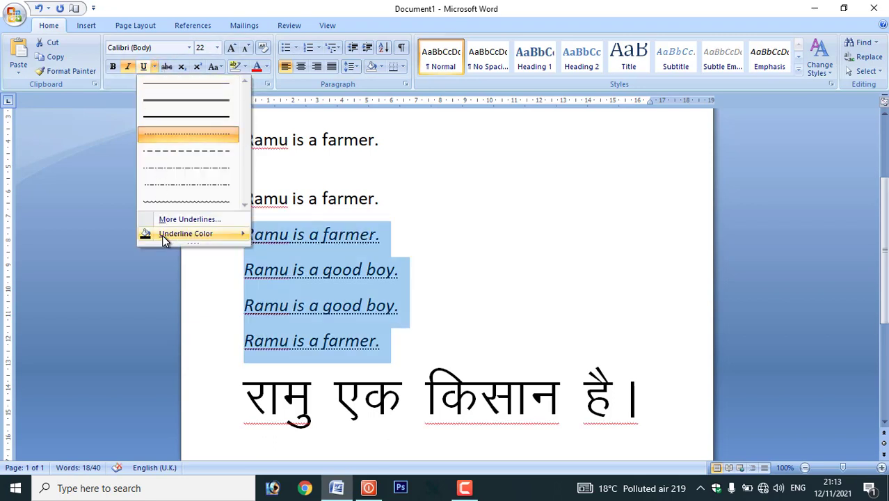
mouse_move(163, 235)
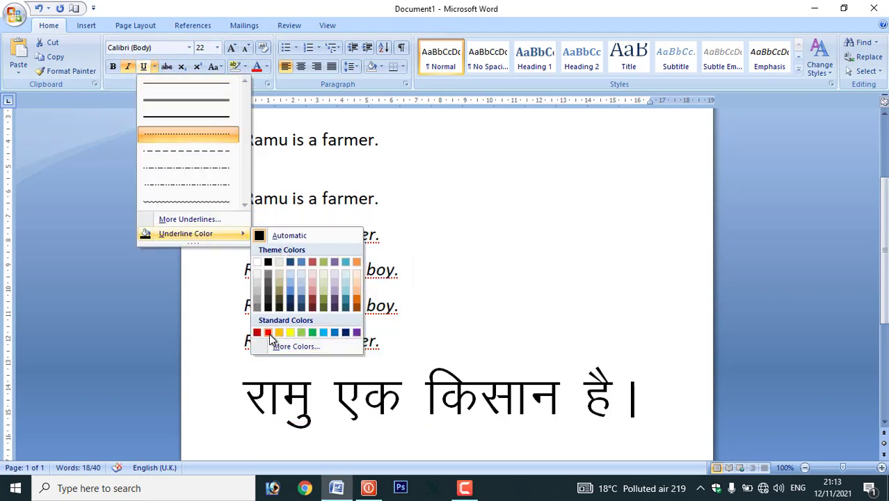
left_click(345, 333)
left_click(385, 338)
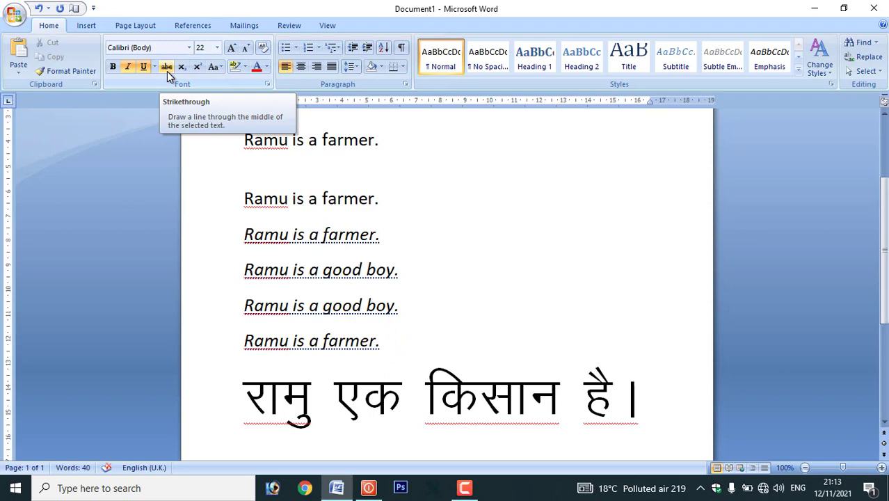
- Strike through the second 'Ramu is a farmer.' line, then remove the strikethrough again
left_click(392, 213)
left_click_drag(392, 213, 259, 168)
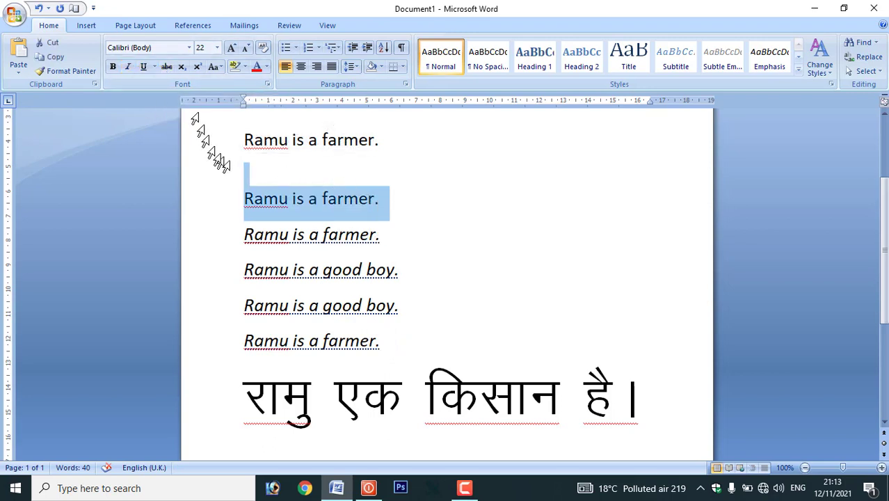
left_click(167, 66)
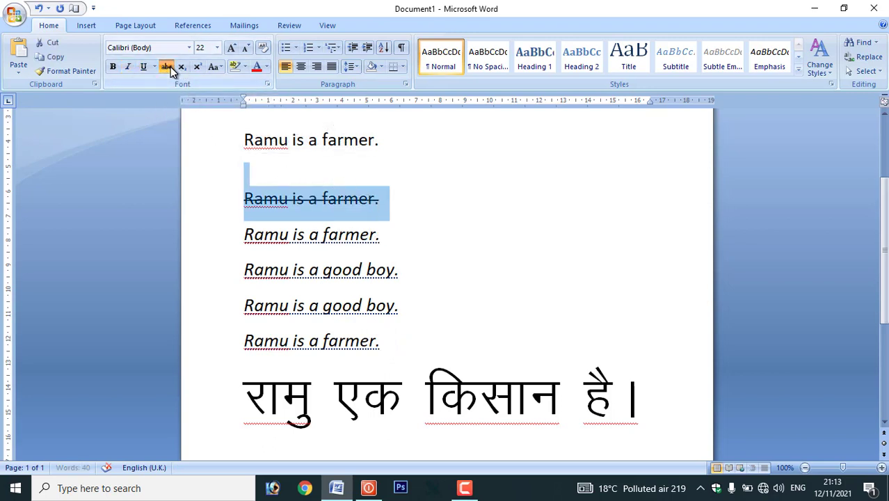
left_click(404, 198)
type("fgvhfhgfghf")
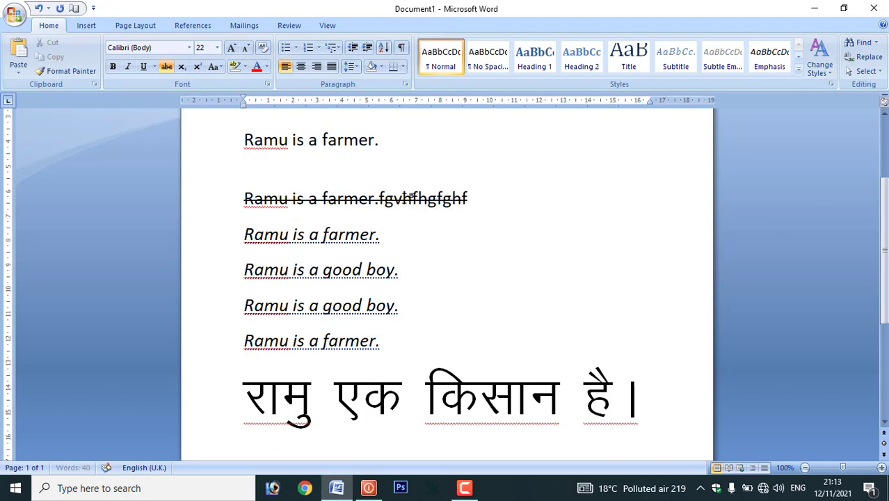
triple_click(369, 188)
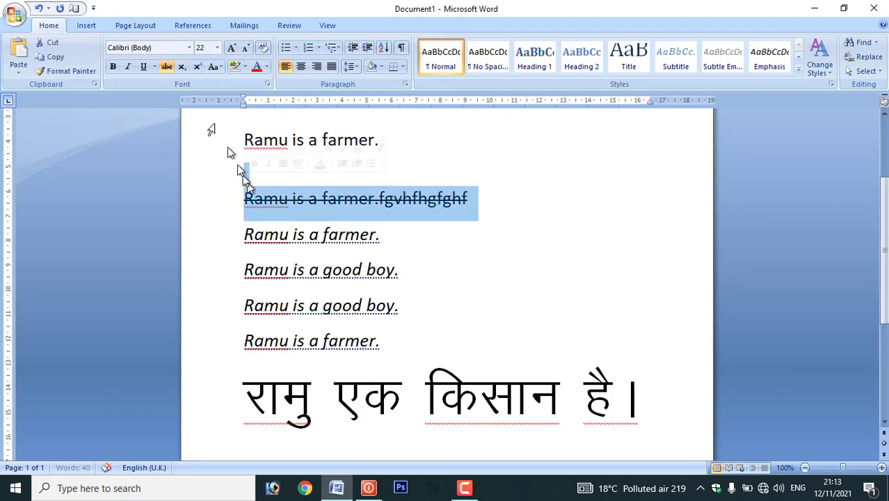
left_click(167, 66)
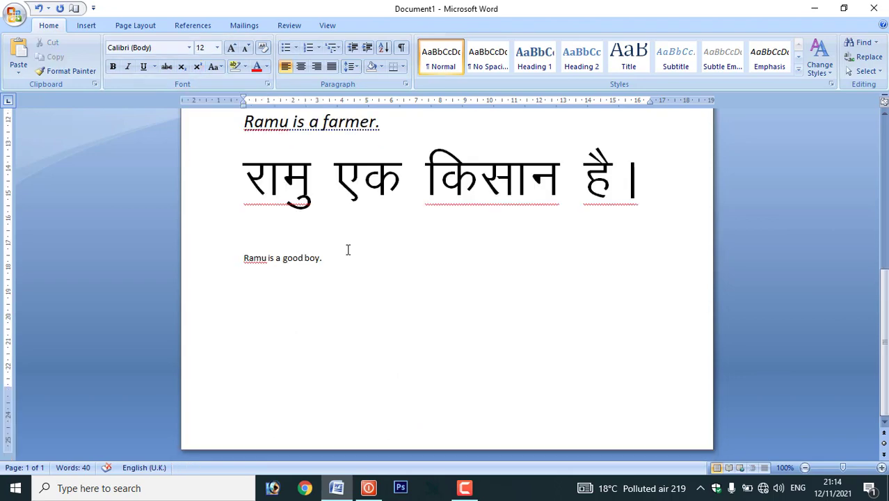
- Type 'co2' under the Hindi sentence and enlarge it to 48 pt
type("o2")
left_click_drag(271, 236, 238, 238)
key("ctrl+shift+period")
key("ctrl+shift+period")
key("ctrl+shift+period")
key("ctrl+shift+period")
key("ctrl+shift+period")
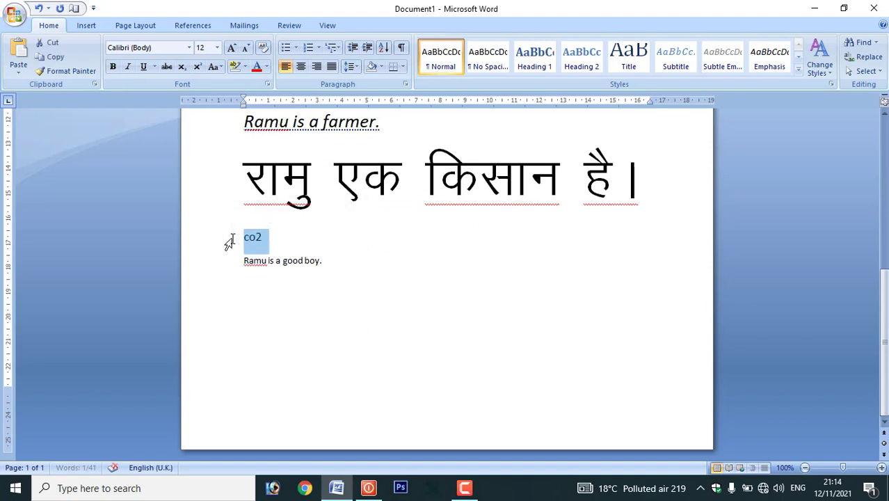
key("ctrl+shift+period")
key("ctrl+shift+period")
key("ctrl+shift+period")
key("ctrl+shift+period")
key("ctrl+shift+period")
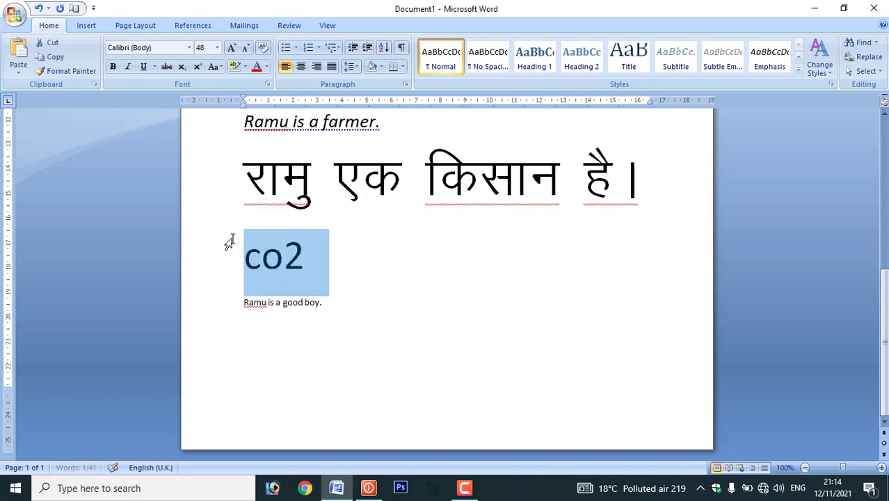
- Make the 2 in co2 a superscript instead of a subscript
left_click(306, 261)
key("shift+Left")
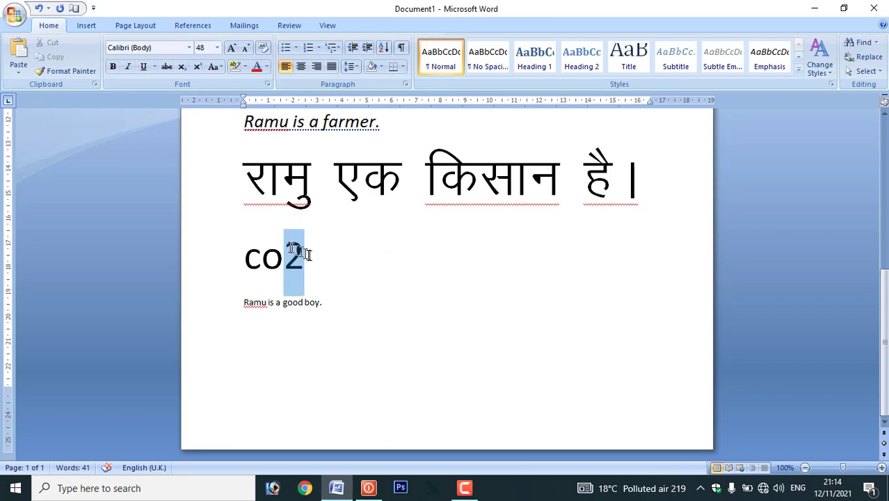
left_click(182, 67)
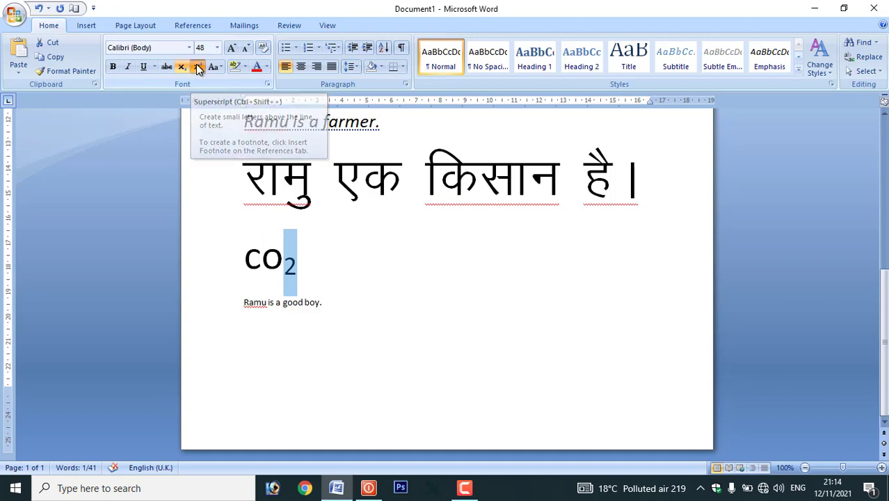
left_click(197, 67)
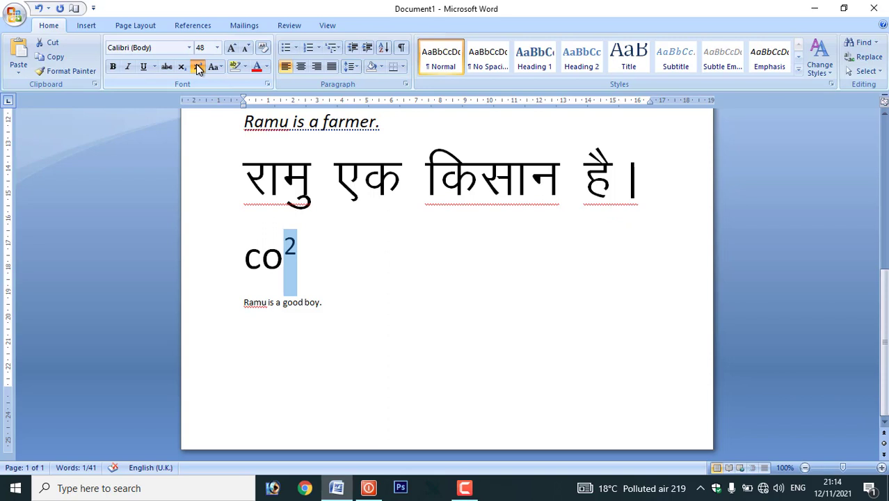
scroll(276, 185, "up", 9)
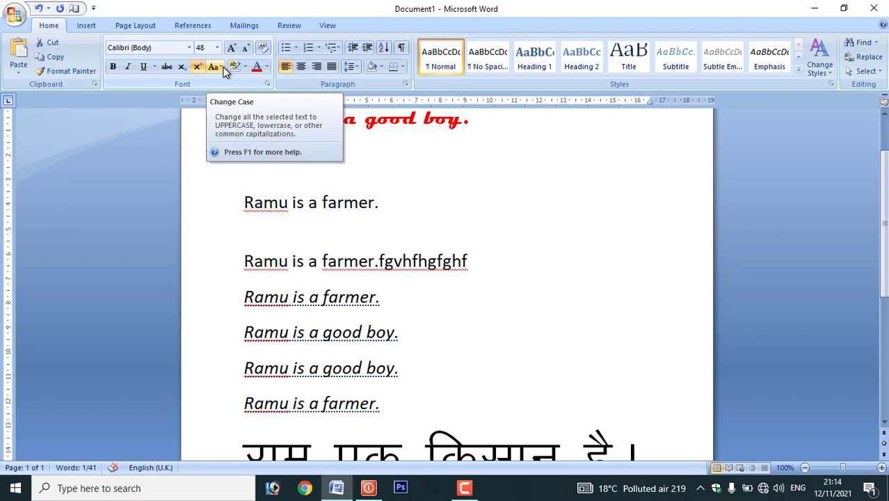
- Change the five lines from the fgvhfhgfghf farmer line downward to uppercase, then to lowercase
left_click_drag(390, 417, 250, 271)
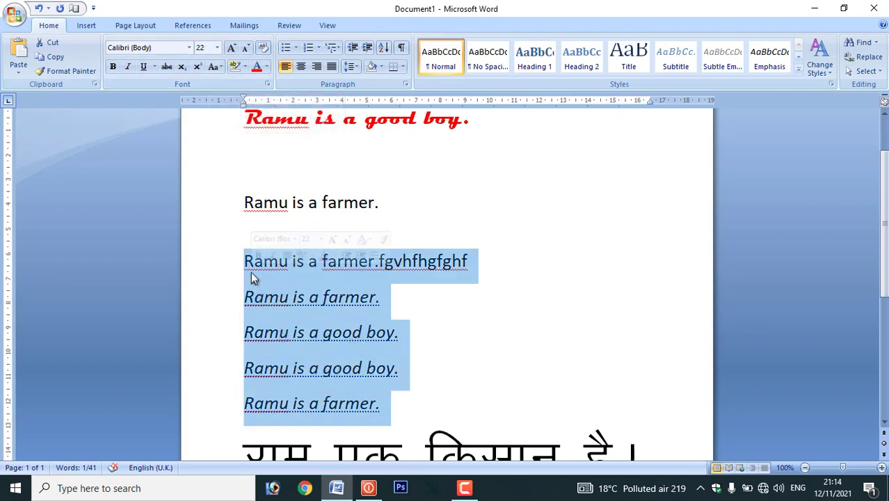
left_click(222, 64)
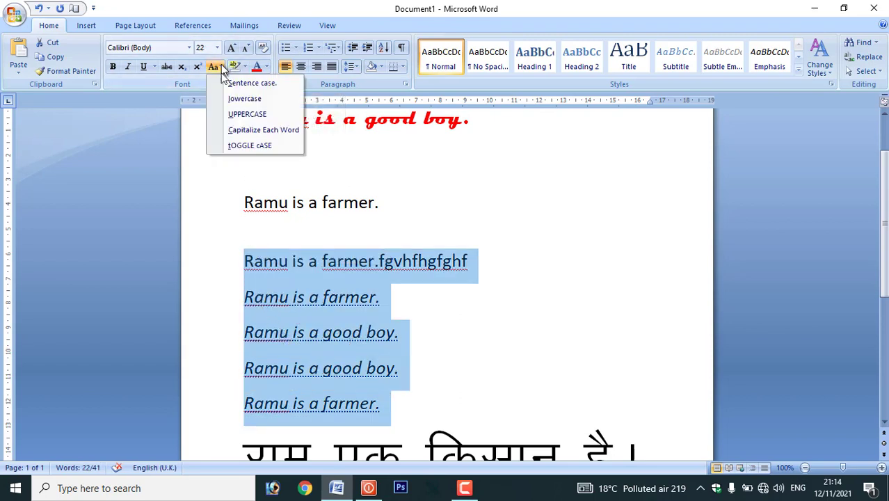
left_click(243, 119)
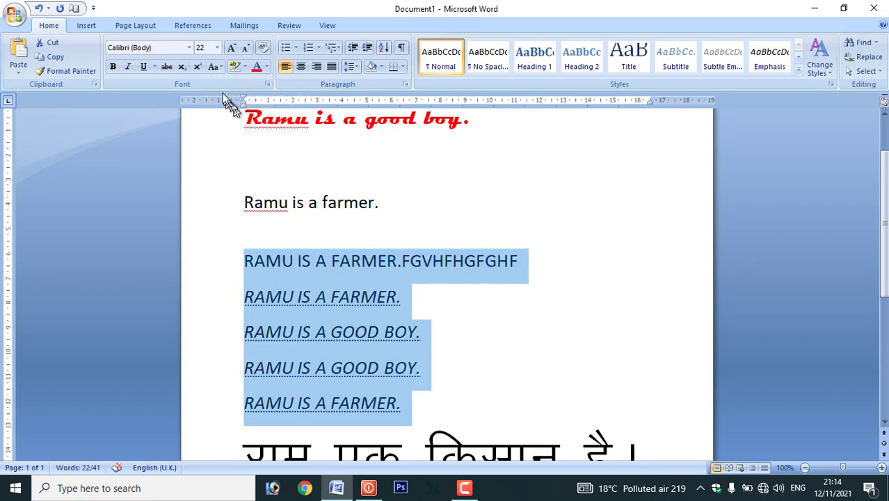
left_click(219, 66)
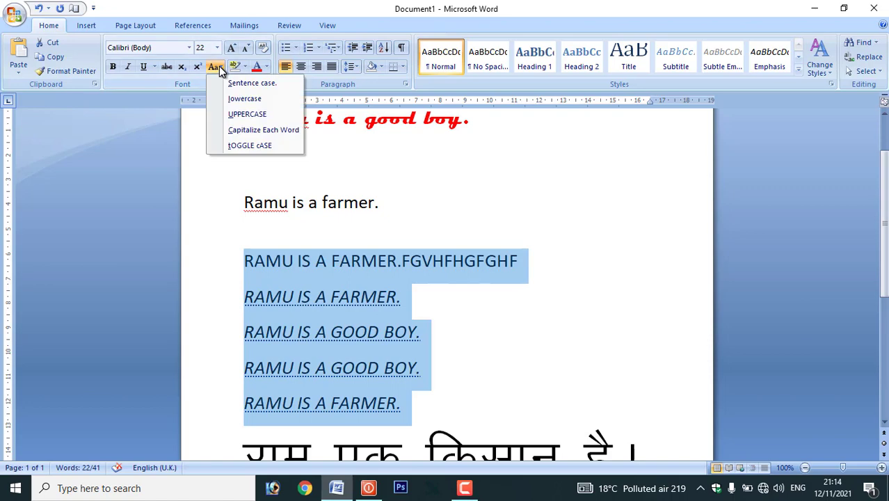
left_click(237, 98)
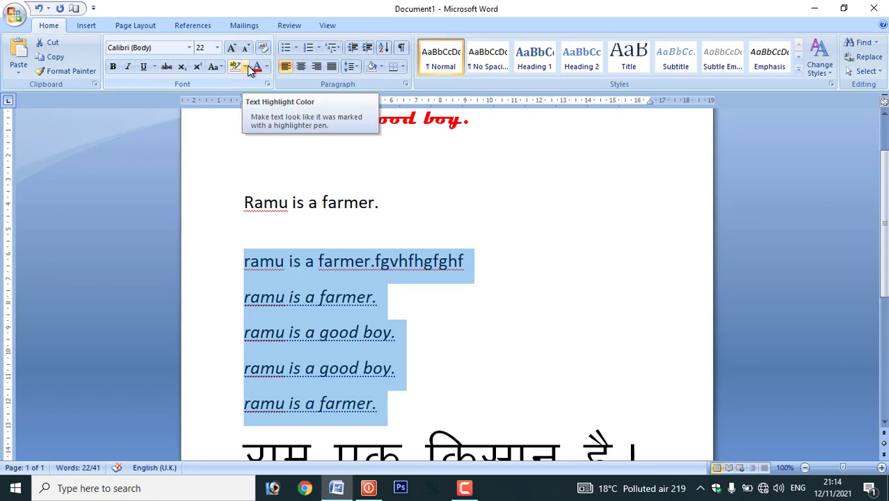
- Highlight the 'Ramu is a farmer.' line in yellow, then remove the highlight
left_click_drag(380, 198, 242, 185)
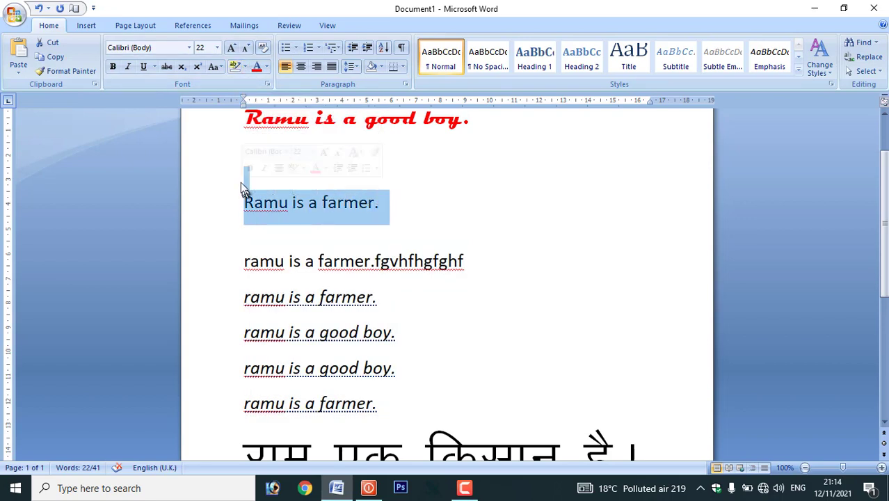
left_click(245, 66)
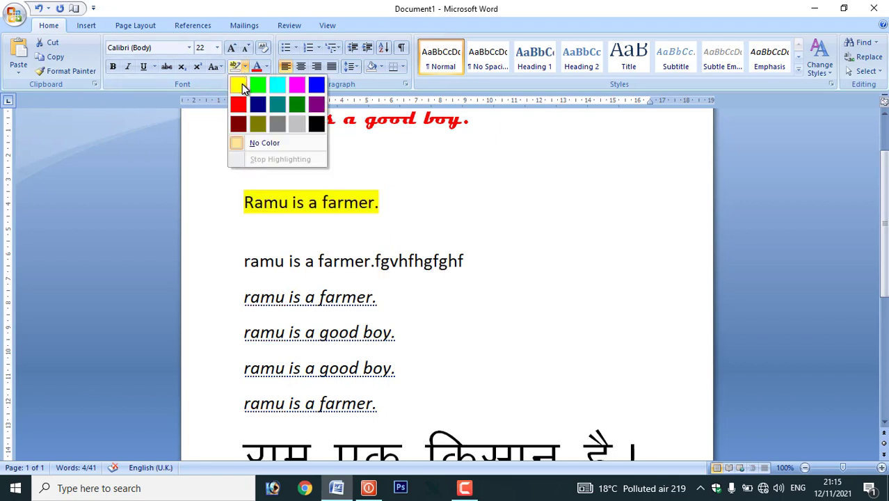
left_click(241, 83)
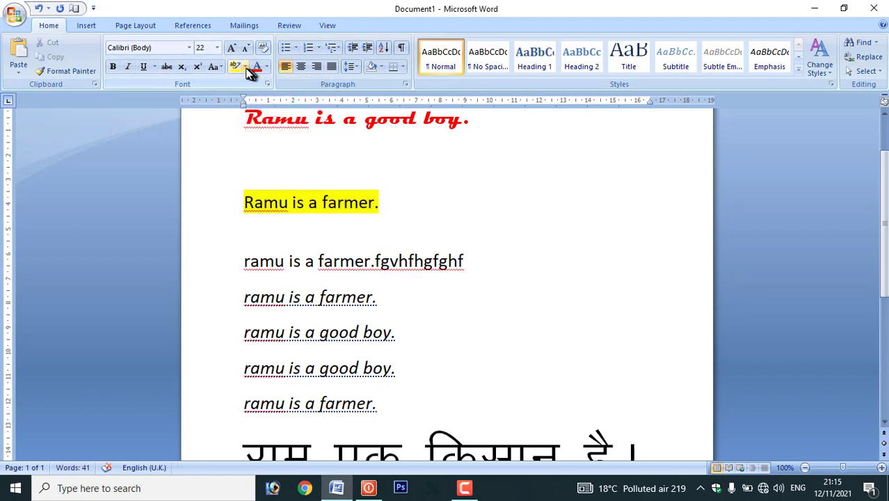
left_click(246, 68)
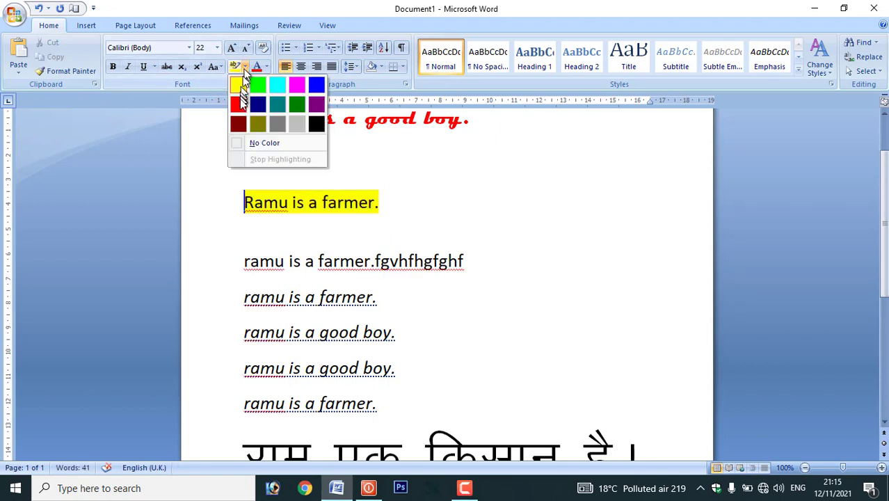
left_click(254, 144)
left_click_drag(386, 200, 231, 202)
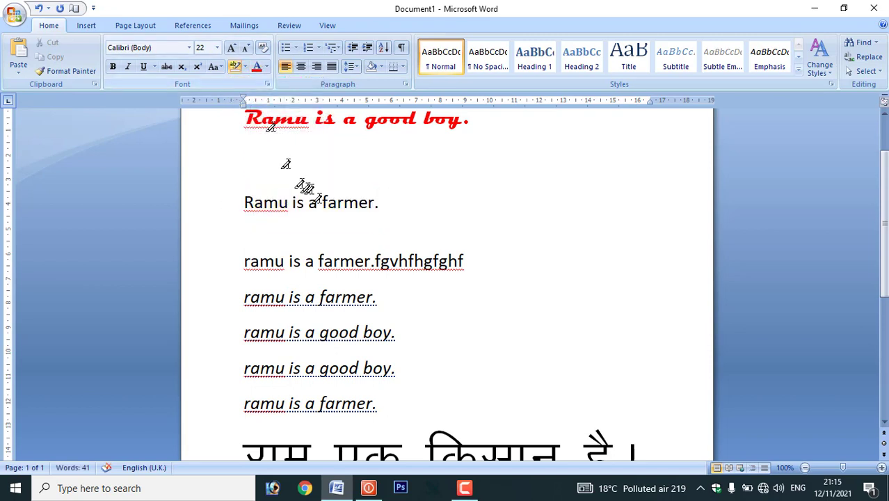
- Set the 'Ramu is a farmer.' line's font colour to red
left_click_drag(387, 202, 274, 200)
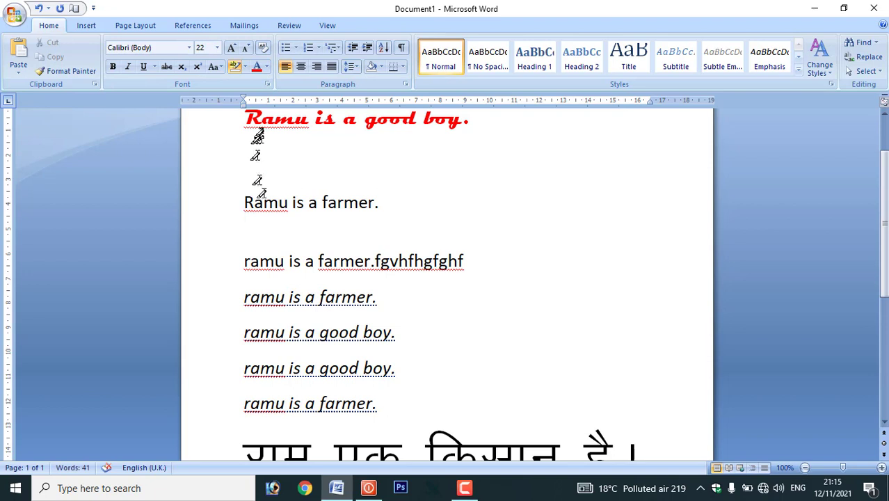
left_click(266, 67)
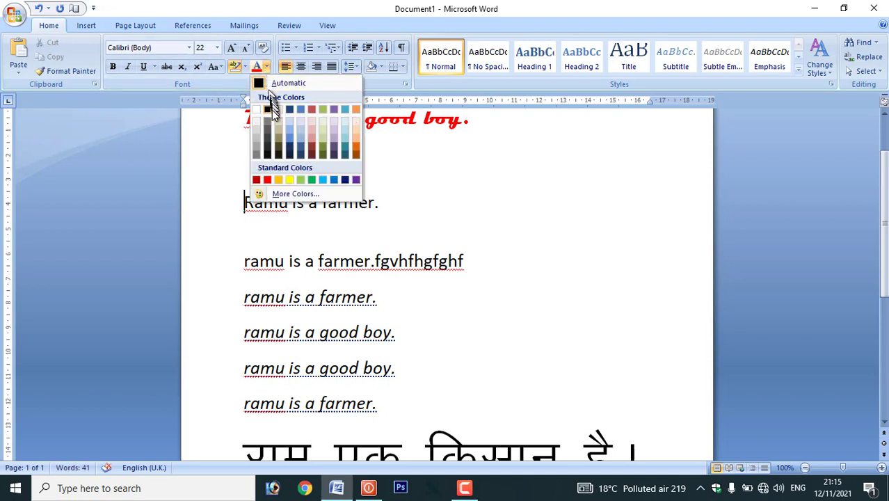
left_click(268, 181)
left_click_drag(244, 200, 371, 201)
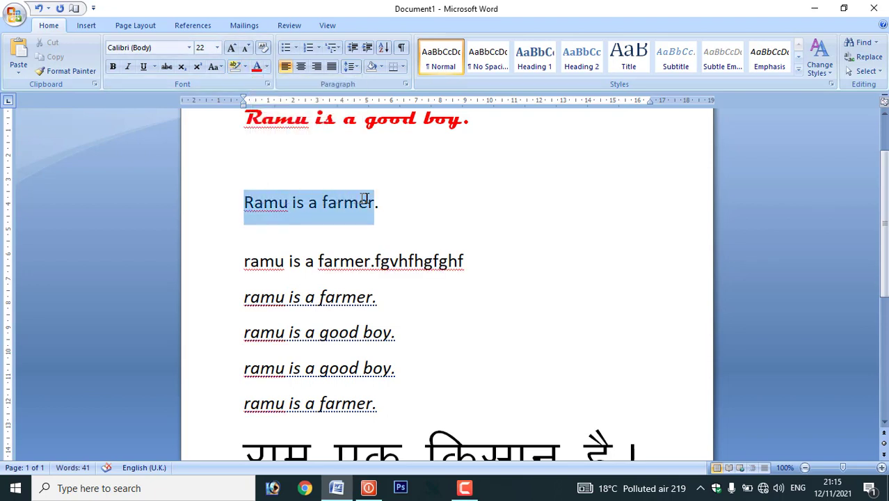
left_click(257, 66)
left_click(398, 210)
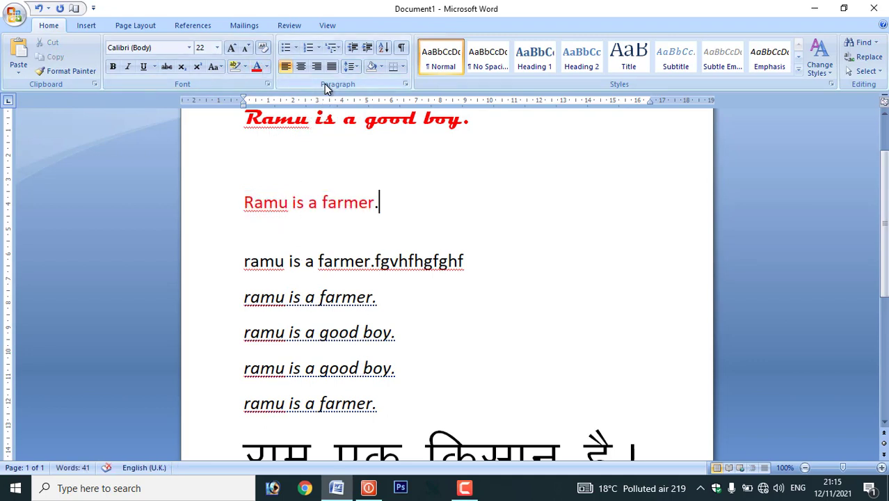
- Give the four lines diamond bullets, then switch them to '1. 2. 3.' numbering
left_click_drag(401, 368, 238, 281)
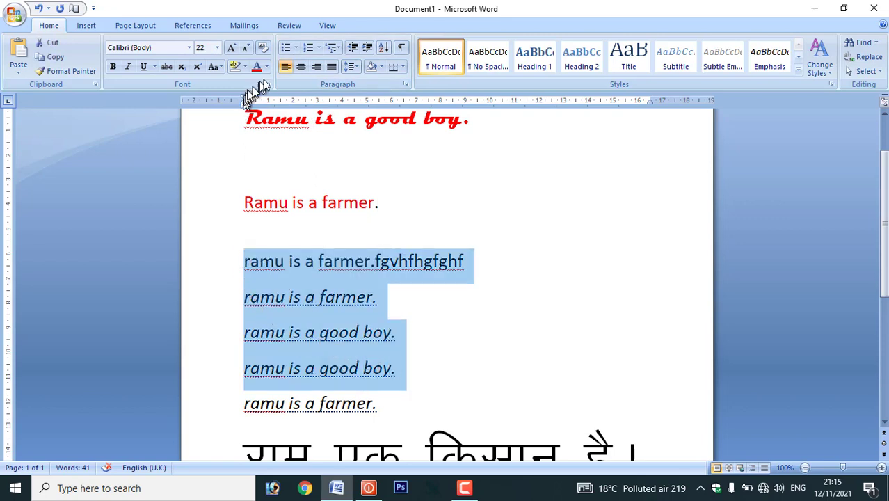
left_click(295, 49)
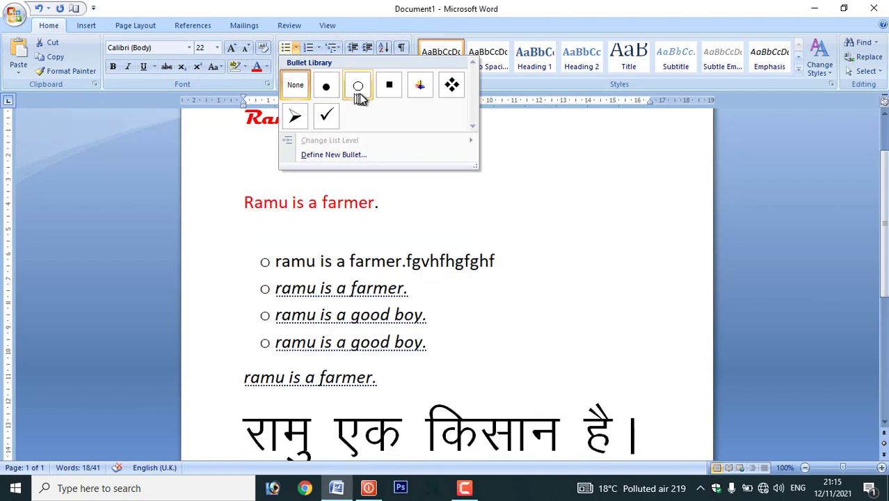
left_click(449, 88)
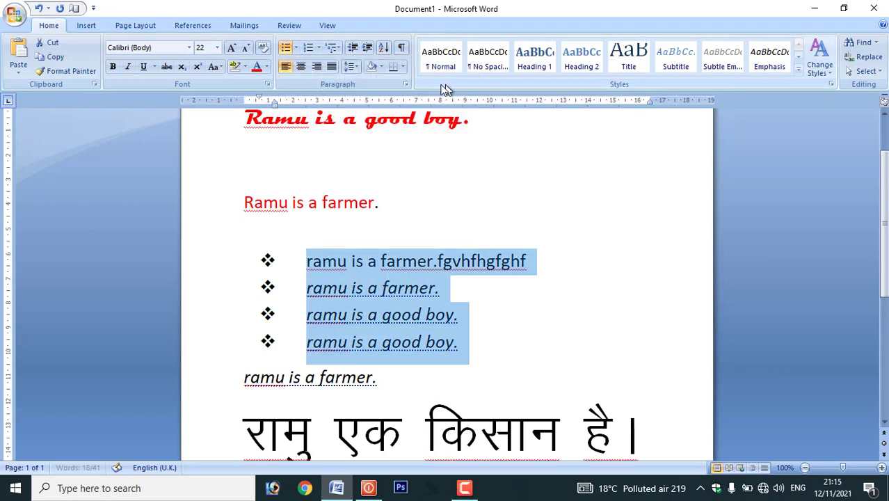
left_click(318, 47)
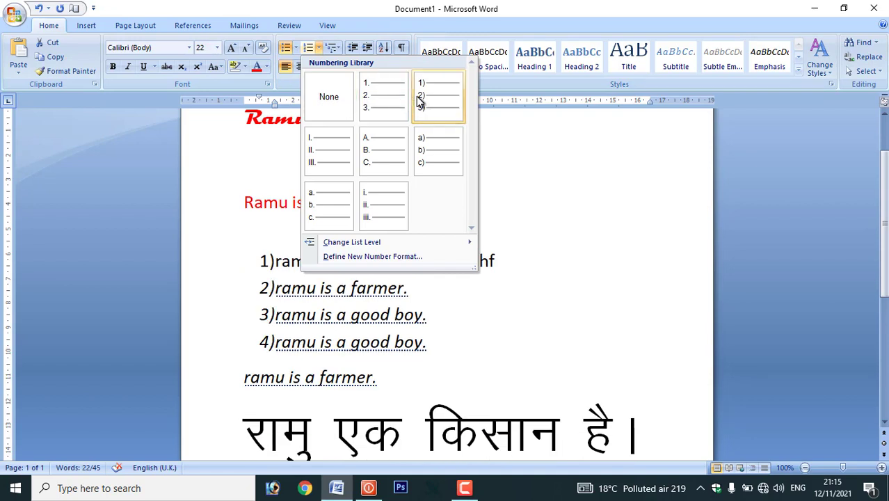
left_click(388, 103)
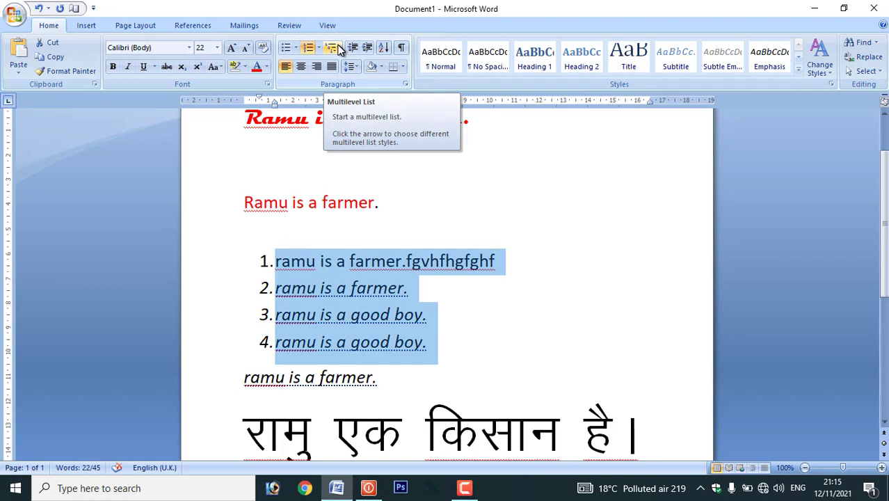
left_click(348, 270)
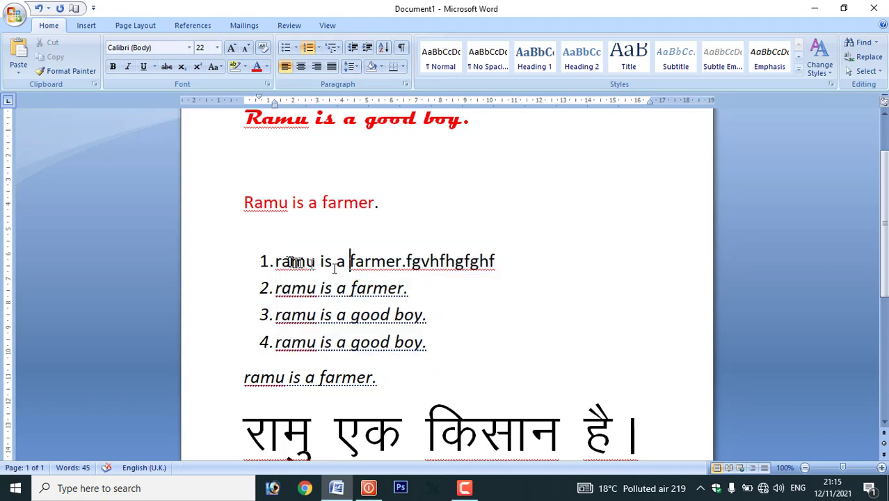
- Replace the four list items with kirana saman, sabun, lux. and santoor
left_click_drag(261, 257, 604, 268)
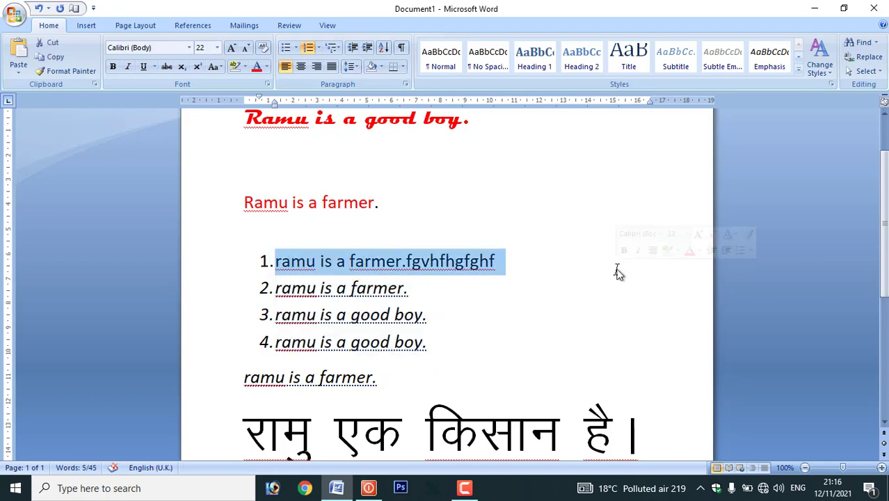
type("kirana saman")
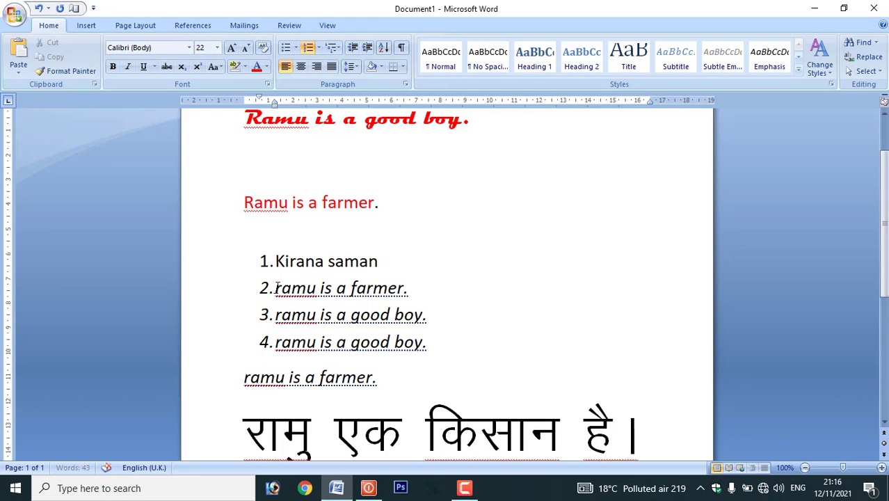
left_click_drag(276, 292, 449, 293)
type("sabun")
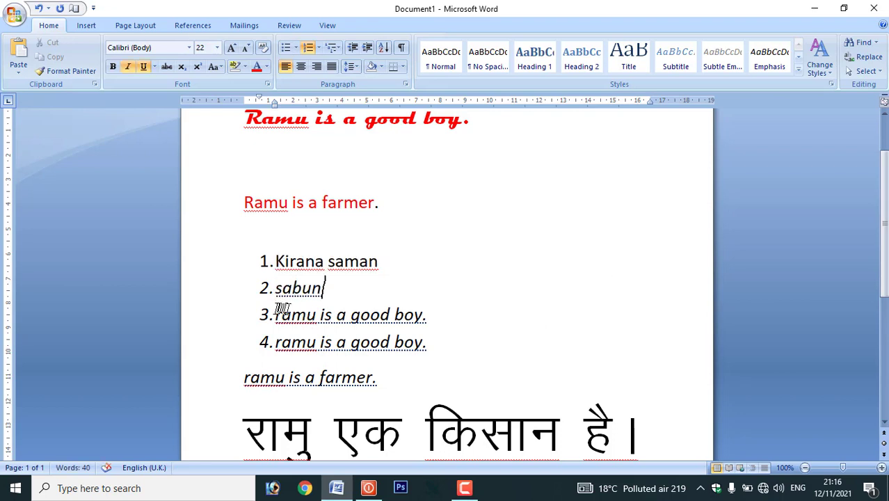
left_click_drag(276, 315, 532, 300)
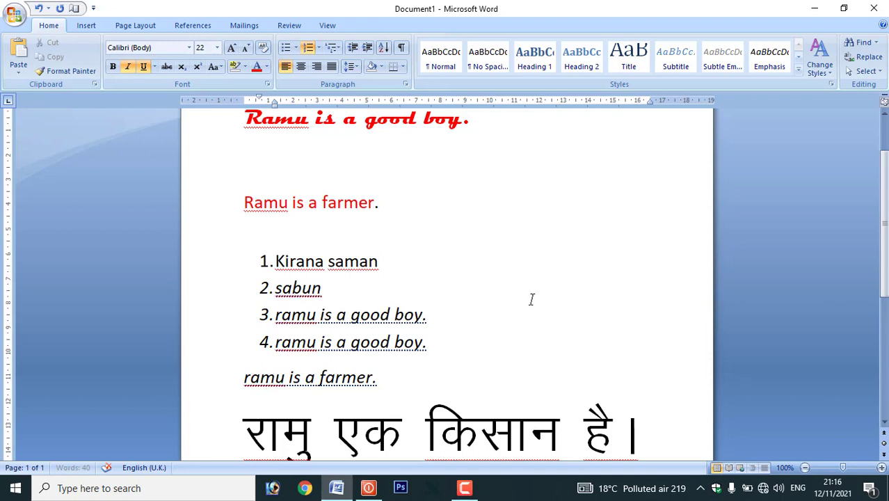
left_click_drag(276, 315, 423, 321)
type("lux")
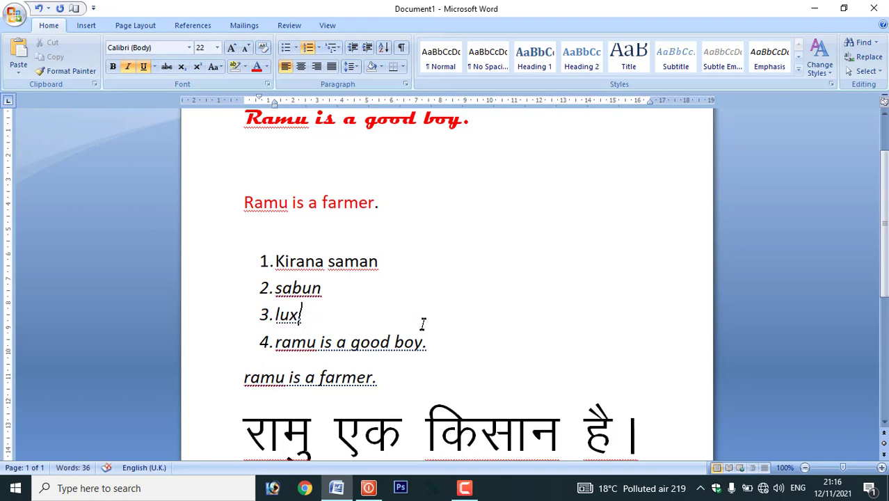
scroll(423, 307, "down", 2)
type(".")
left_click_drag(277, 280, 453, 281)
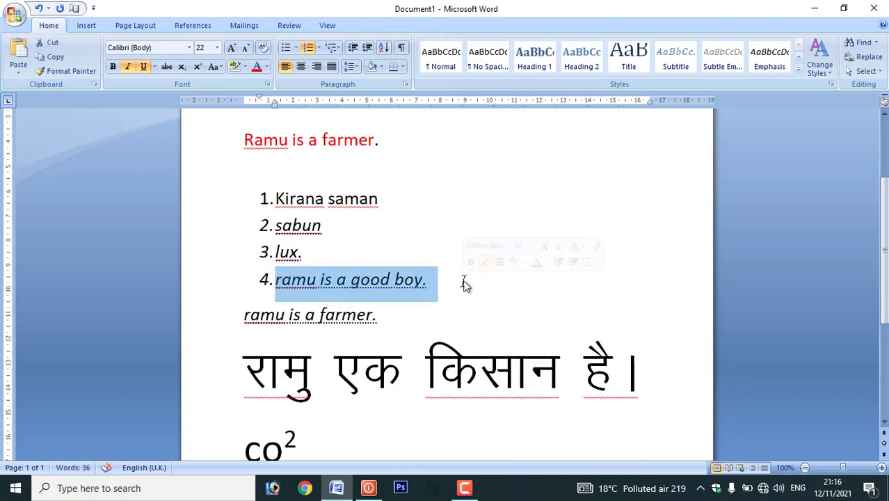
type("santoor")
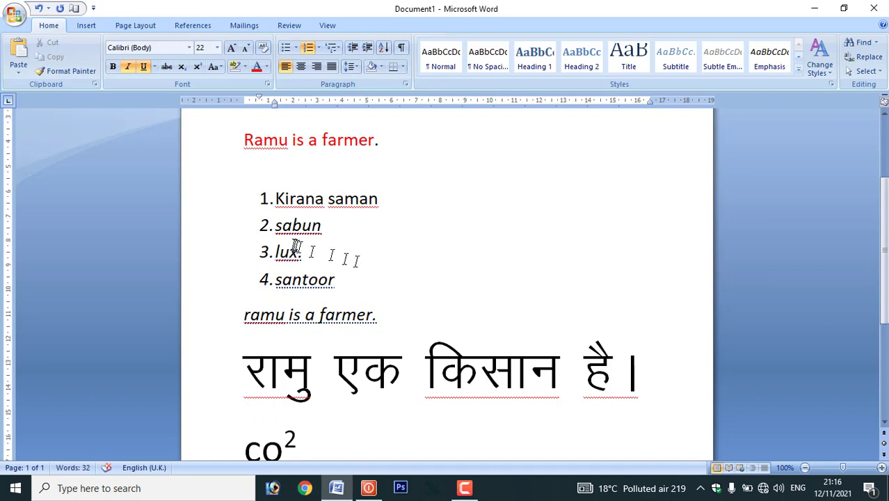
left_click_drag(276, 199, 351, 298)
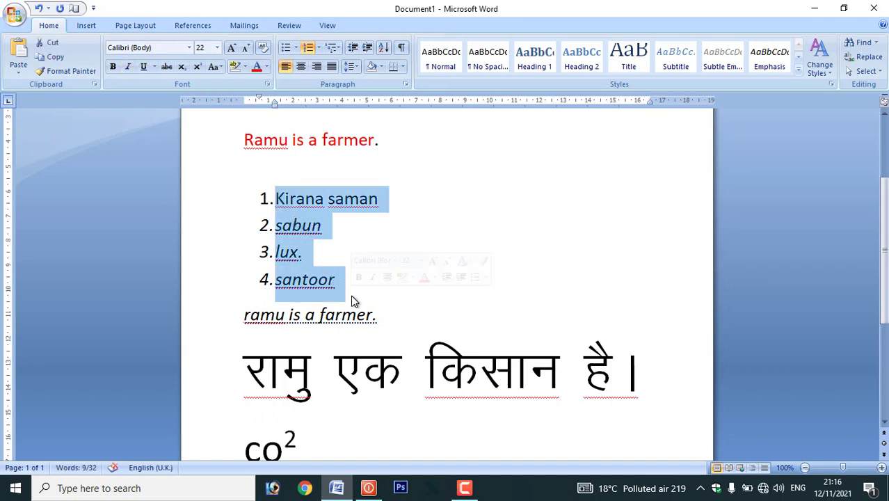
- Apply the 1) a) i) multilevel list style to the four grocery items
left_click(336, 47)
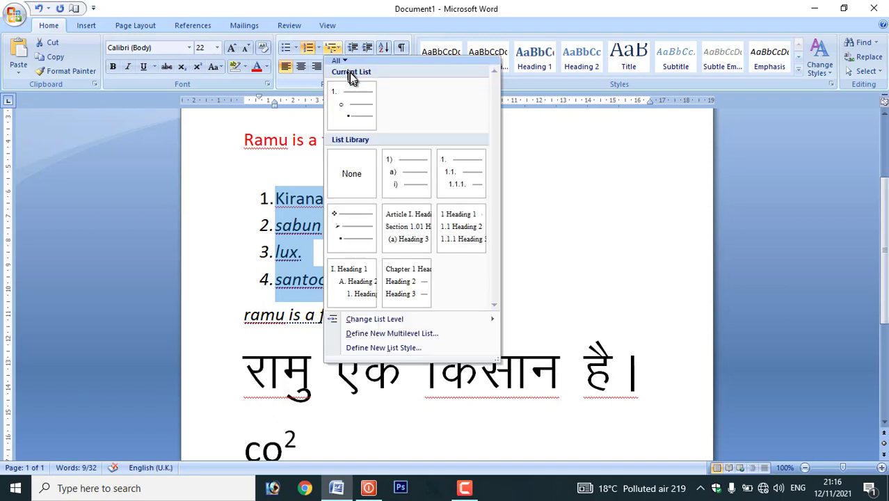
left_click(393, 167)
left_click(354, 259)
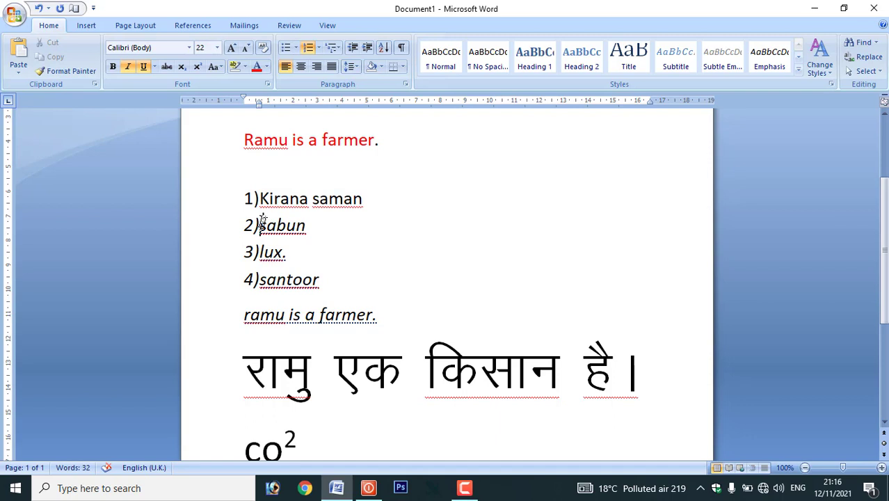
left_click_drag(263, 221, 336, 274)
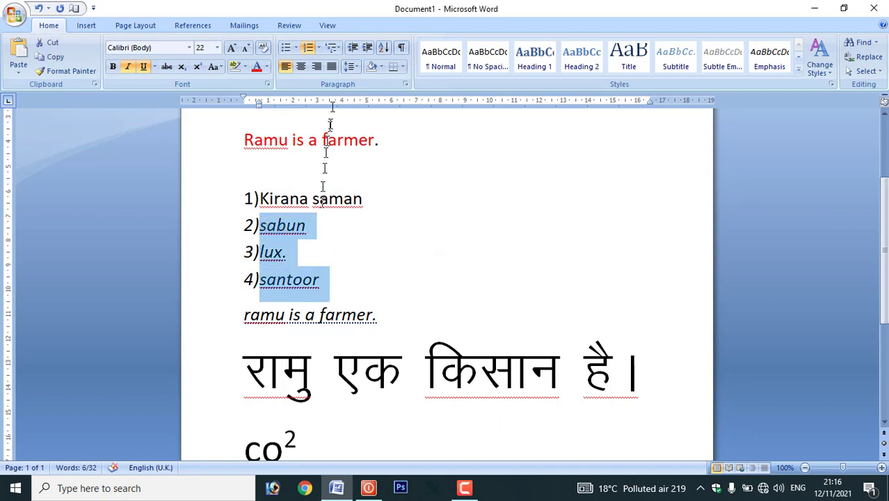
- Indent sabun, lux. and santoor under Kirana saman, then lux. and santoor one level deeper
left_click(367, 52)
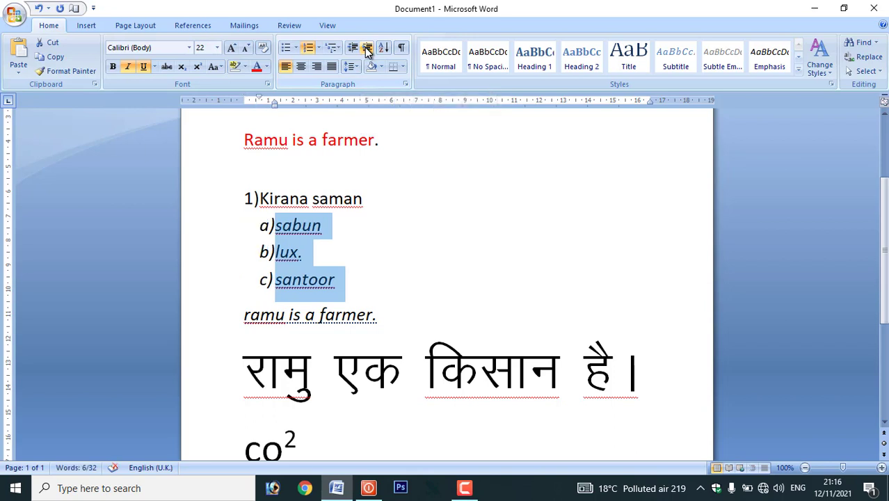
left_click(403, 312)
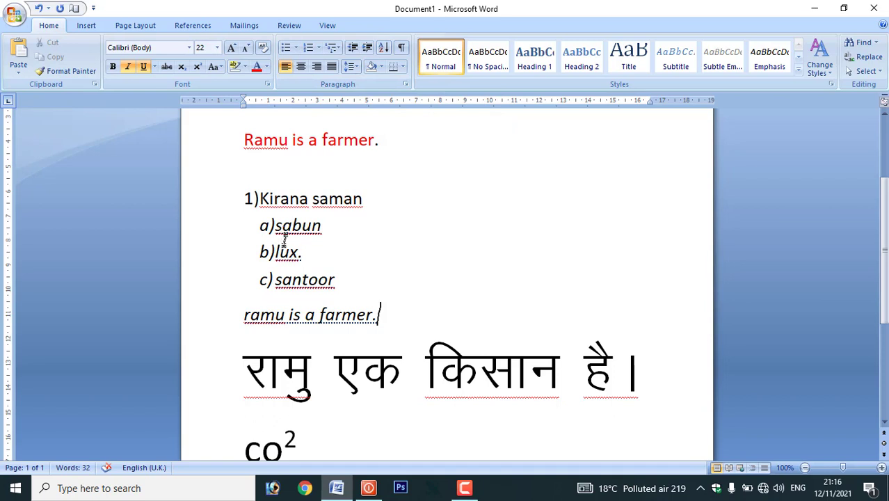
left_click_drag(277, 249, 334, 275)
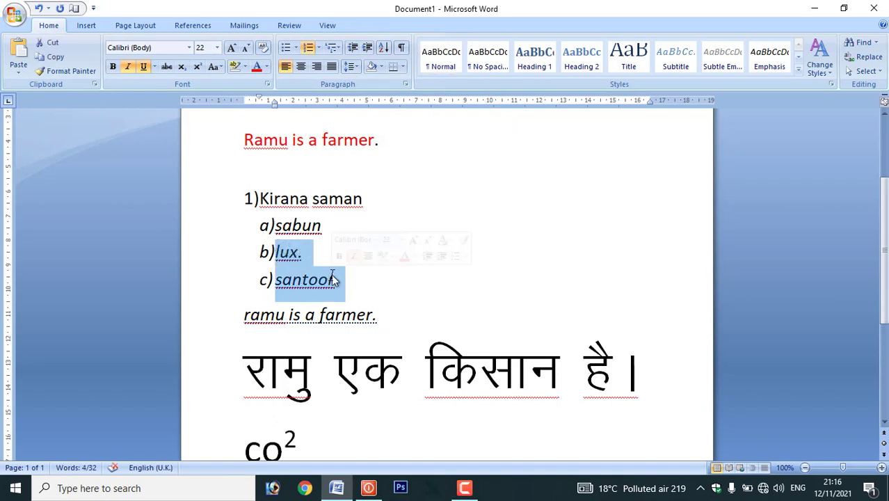
left_click(369, 49)
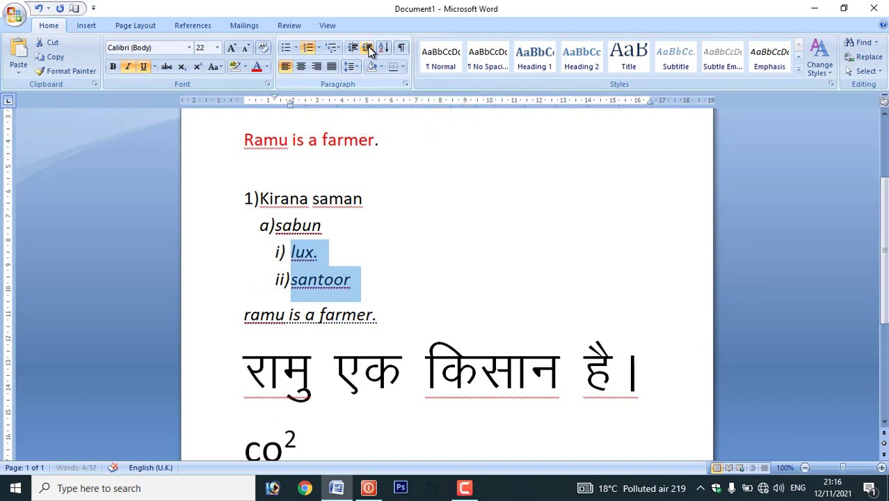
- Add Medicine as top-level item 2) with paracetamal nested beneath it
left_click(369, 280)
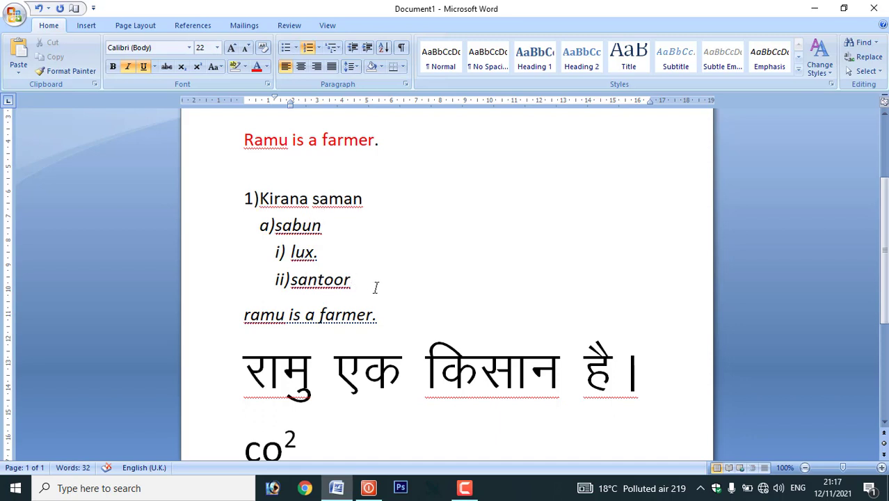
key("Return")
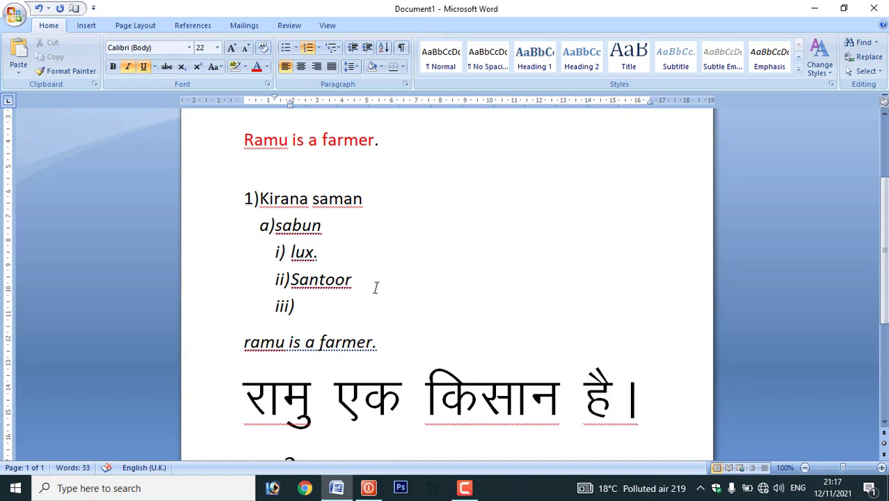
type("medicine")
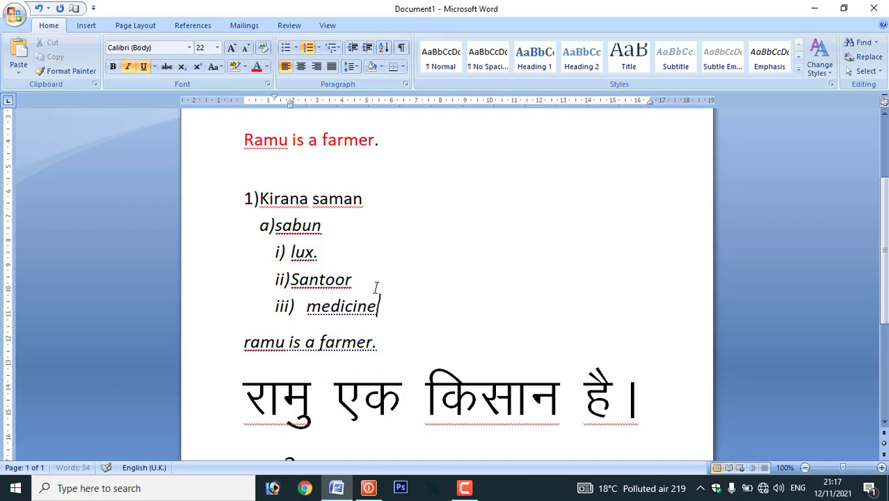
key("Return")
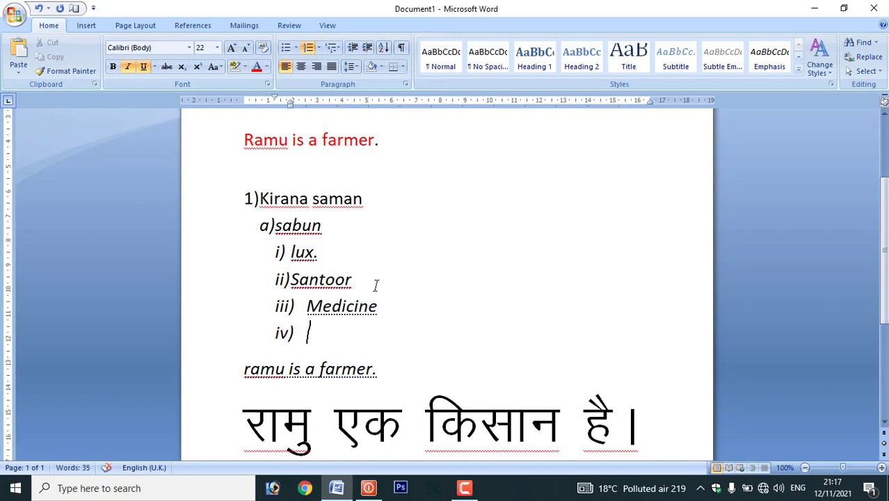
type("para")
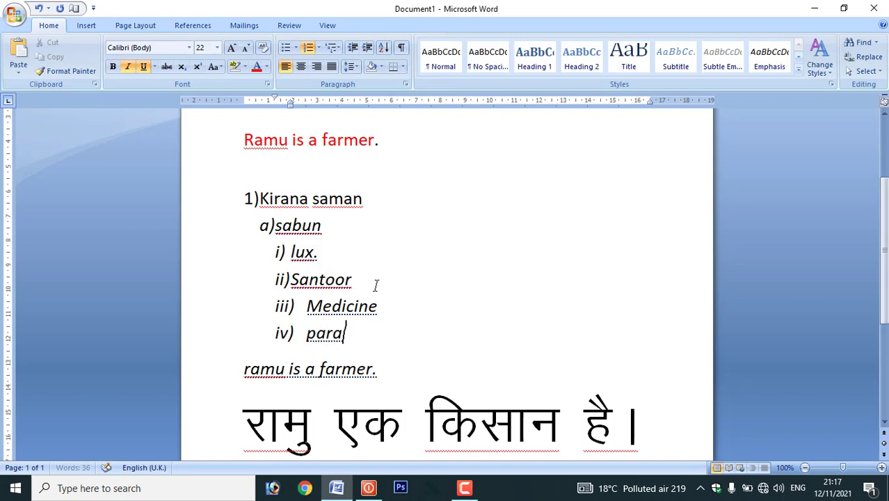
type("cetamal")
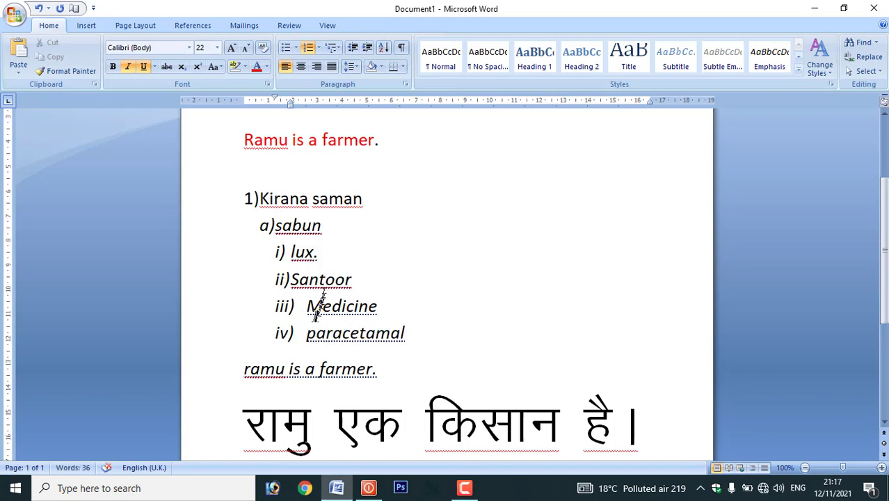
left_click_drag(305, 306, 386, 306)
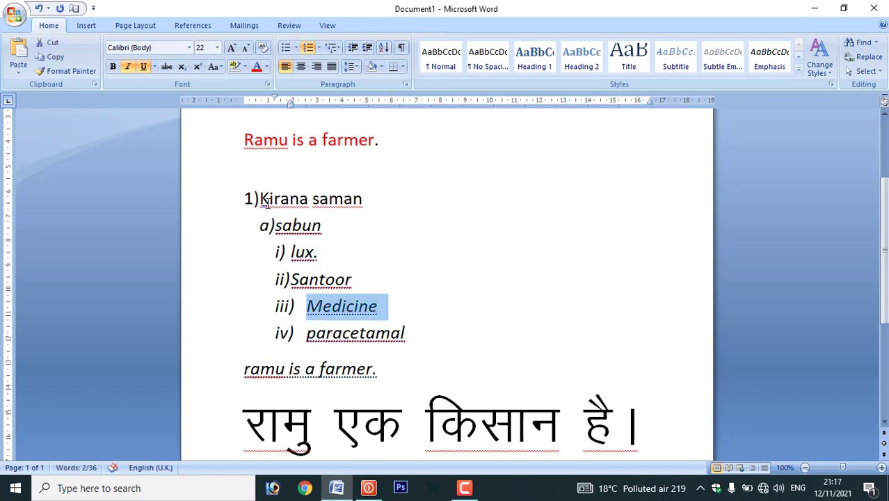
left_click(354, 48)
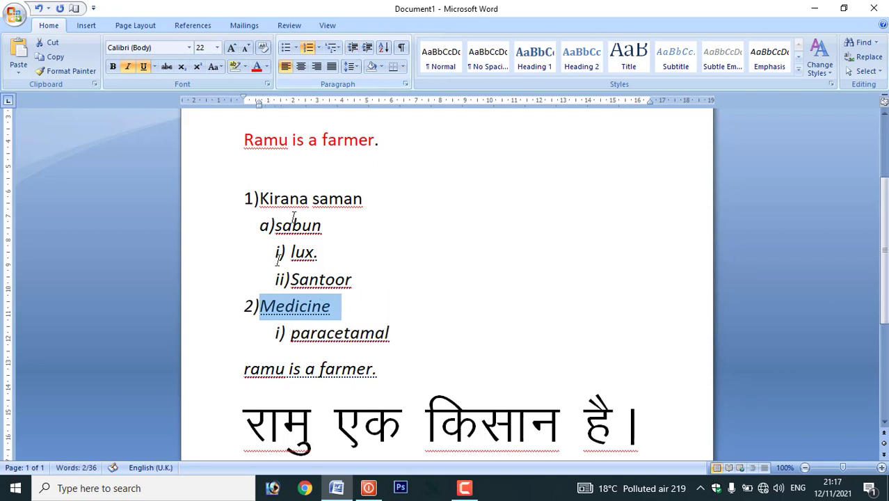
left_click(291, 333)
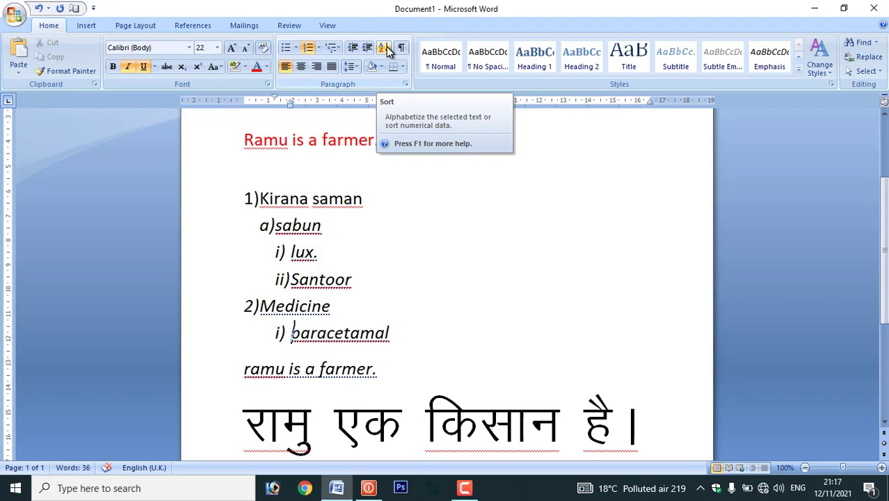
- Sort the sabun, lux. and Santoor sub-items in descending order
left_click_drag(360, 279, 256, 244)
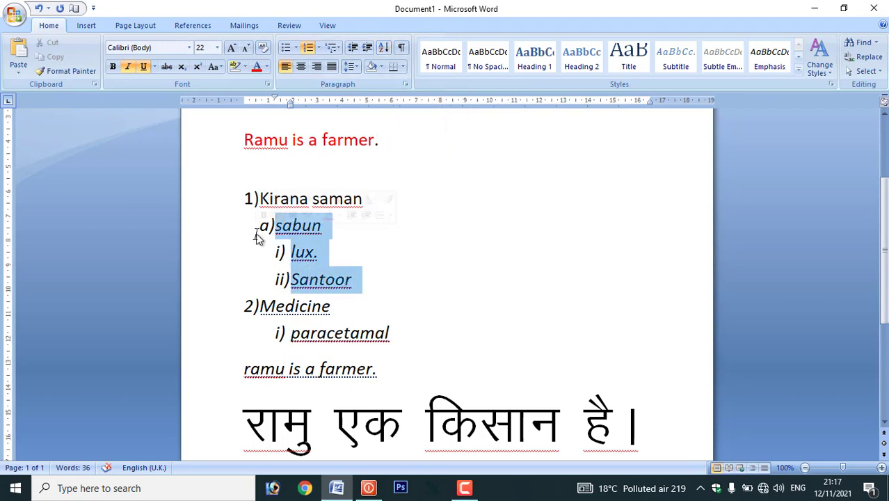
left_click(384, 49)
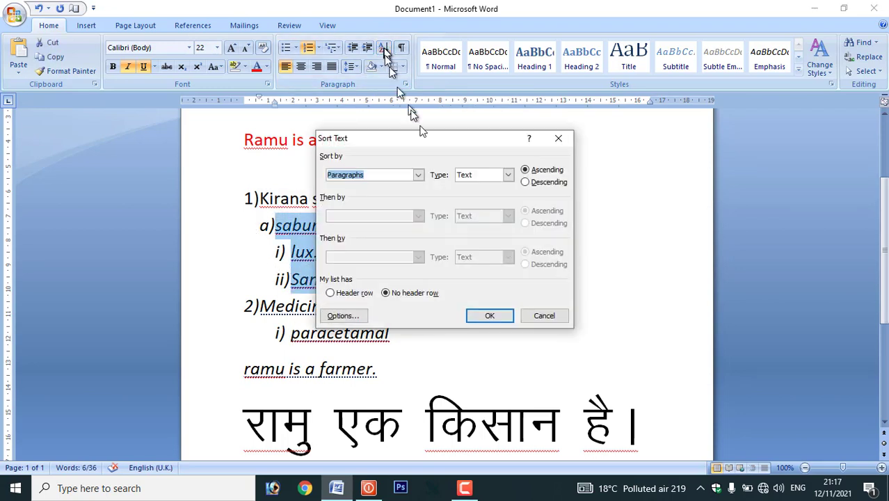
left_click(526, 183)
key("Return")
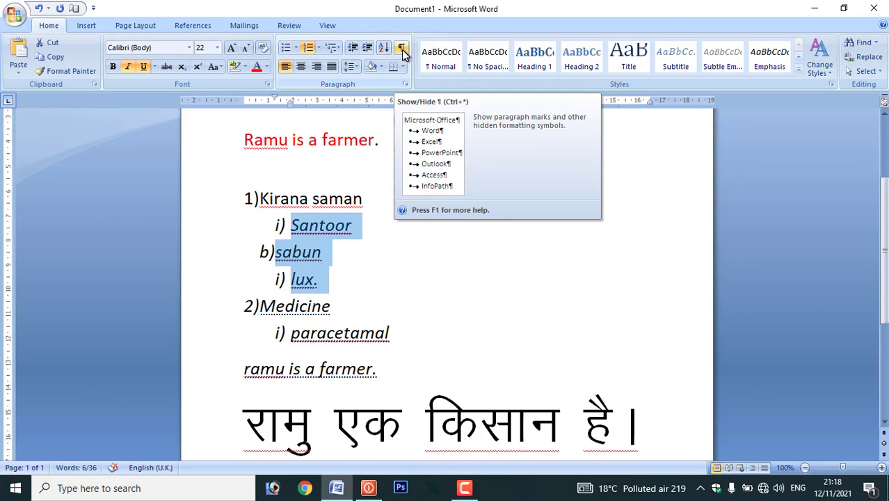
- Add one empty paragraph at the document's end, with formatting marks shown only temporarily
left_click(403, 189)
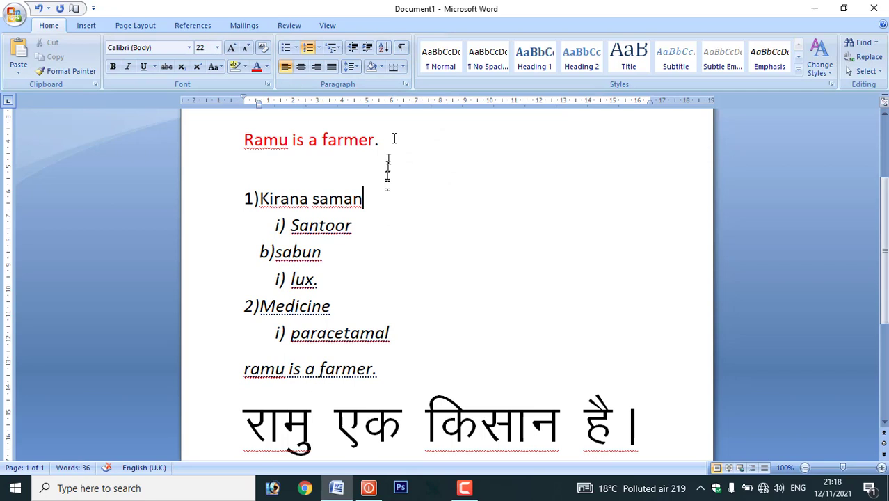
left_click(403, 48)
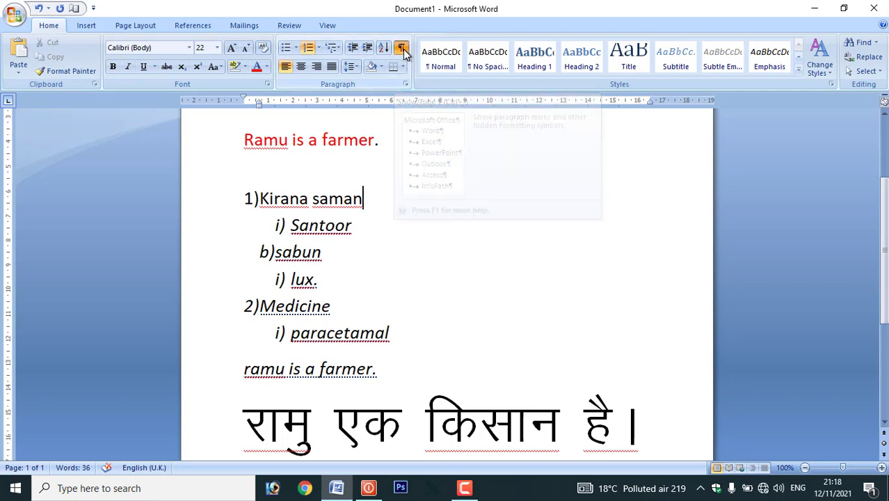
scroll(433, 219, "down", 3)
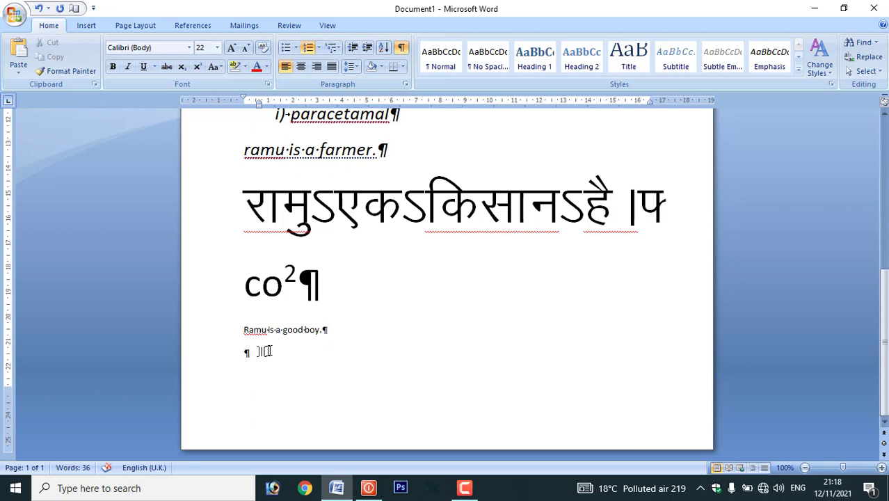
left_click(268, 353)
key("Return")
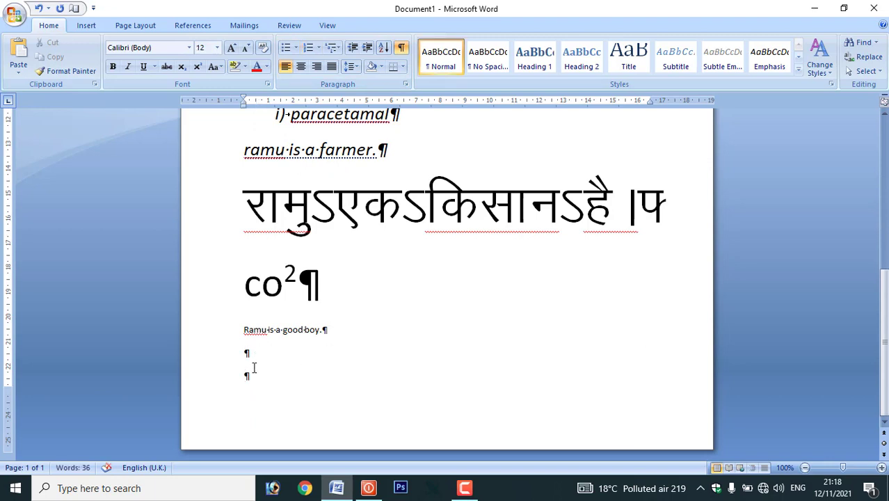
left_click(401, 47)
scroll(263, 242, "up", 10)
left_click(258, 238)
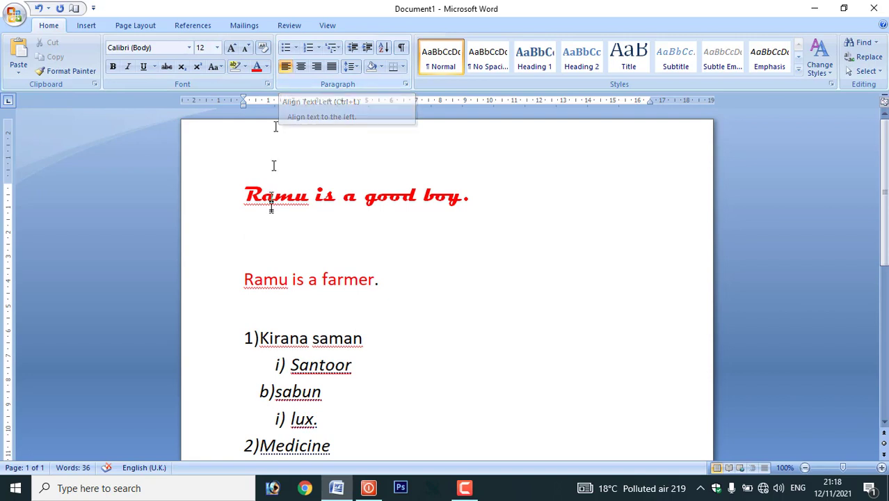
left_click_drag(244, 194, 479, 197)
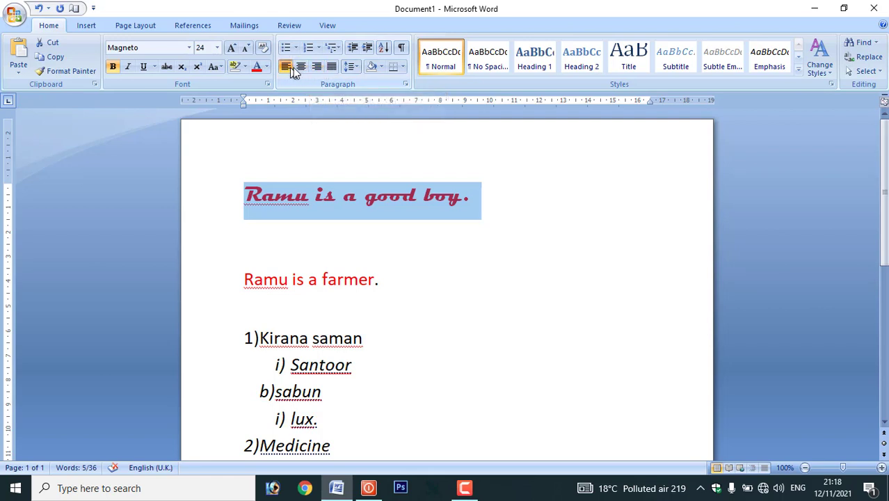
left_click(301, 68)
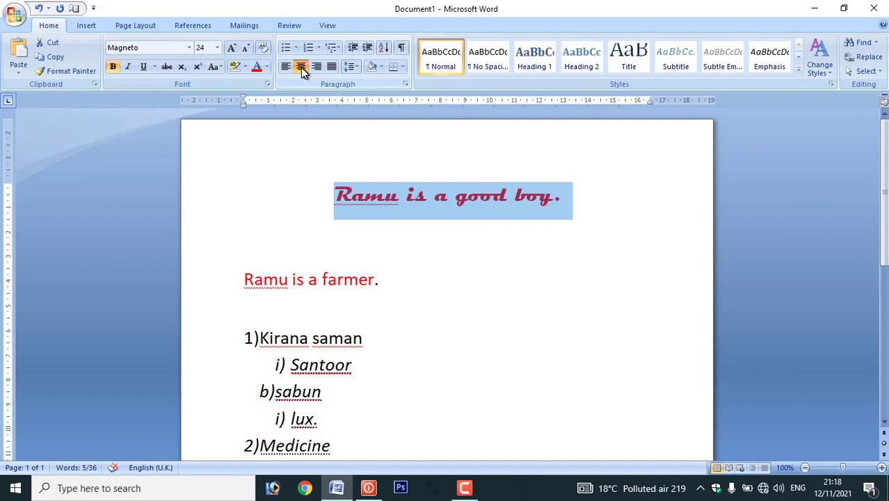
left_click(318, 66)
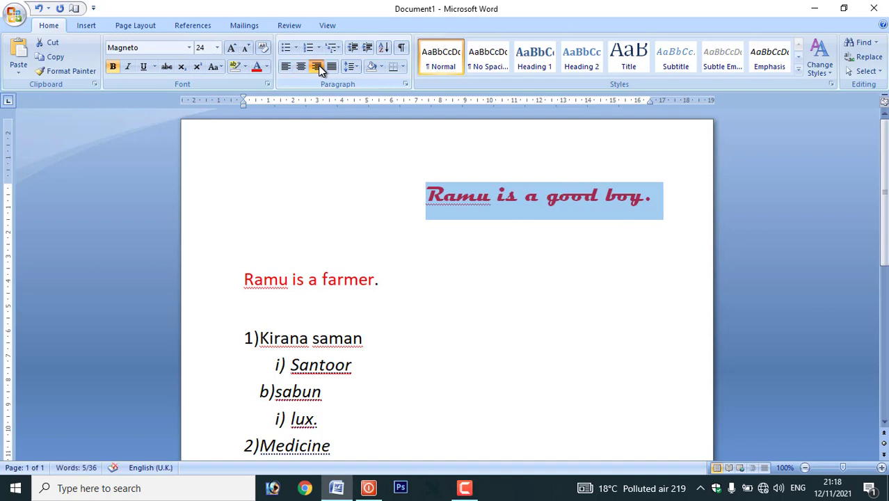
left_click(289, 68)
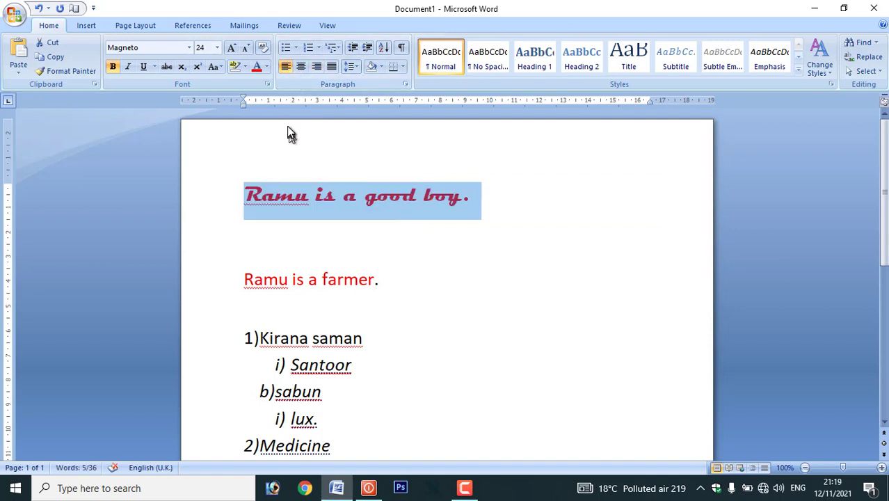
- Delete all document content, then enlarge the =rand() line's font to 16
key("ctrl+a")
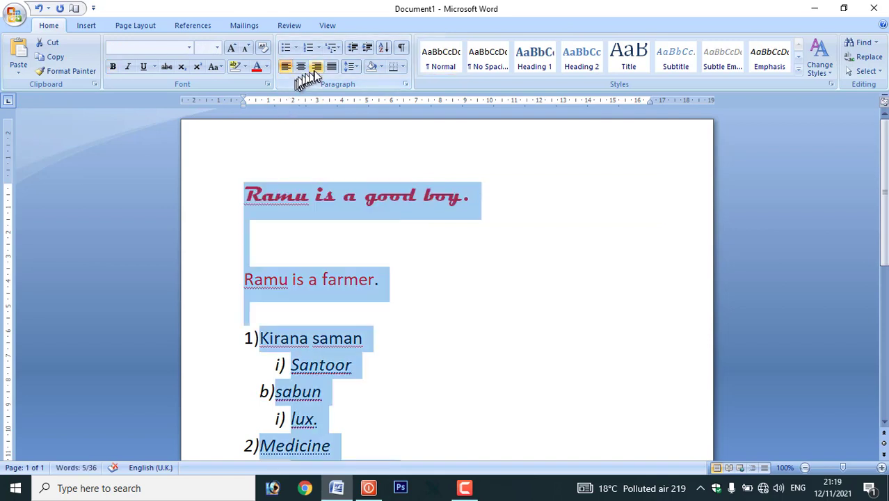
key("Delete")
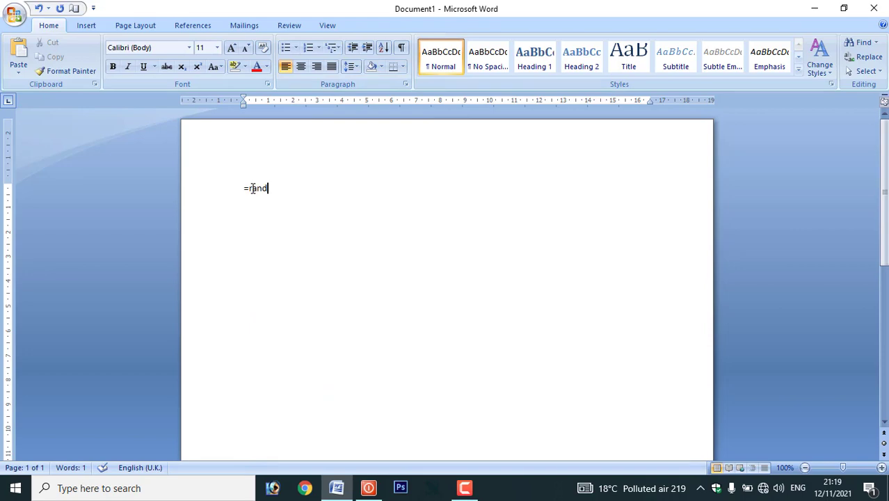
key("ctrl+a")
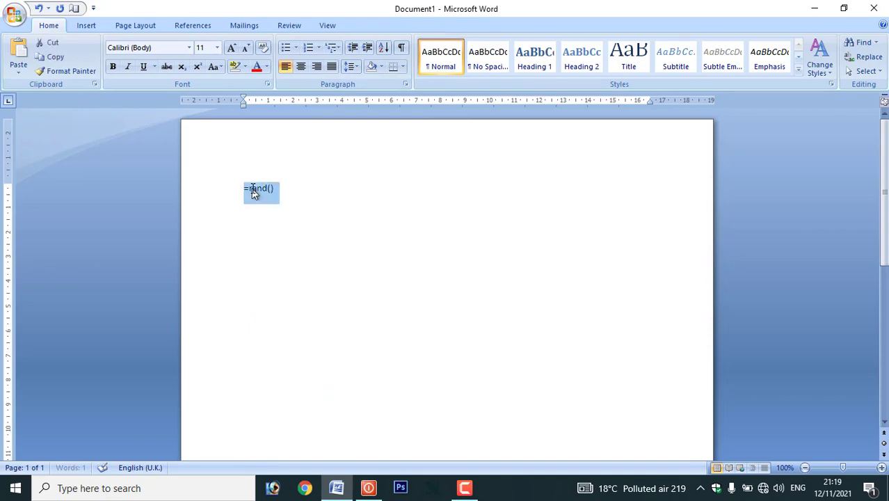
key("ctrl+shift+period")
key("ctrl+shift+period")
key("ctrl+shift+period")
key("Right")
- Expand =rand() into sample paragraphs and select the whole first paragraph
key("Return")
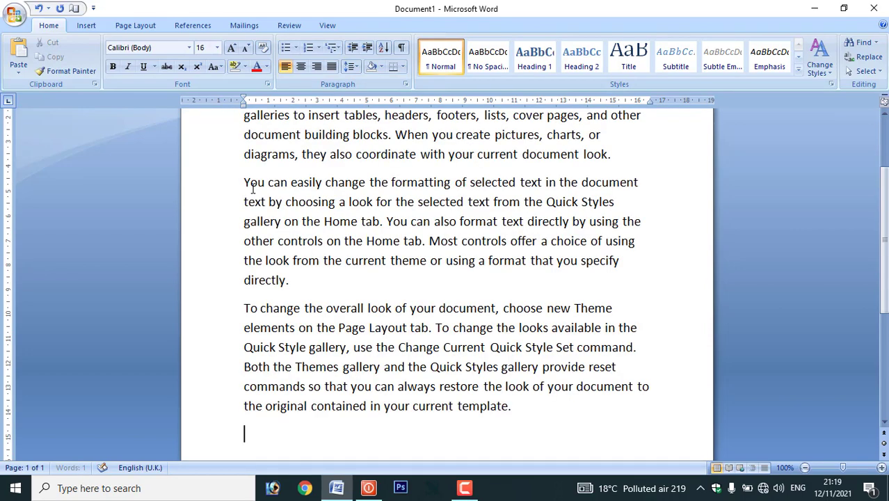
scroll(254, 188, "up", 3)
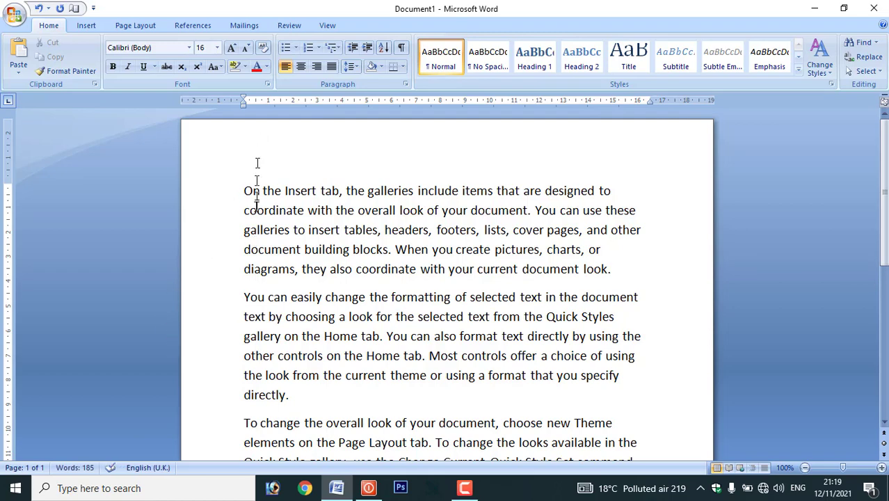
left_click(245, 190)
left_click_drag(616, 277, 227, 202)
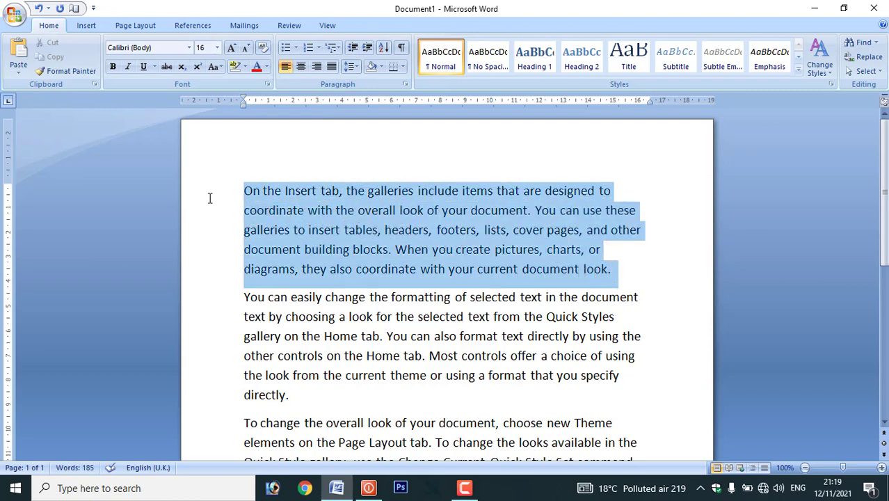
- Justify the first paragraph, try 2.0 then 1.0 line spacing, and shade it yellow
left_click(332, 67)
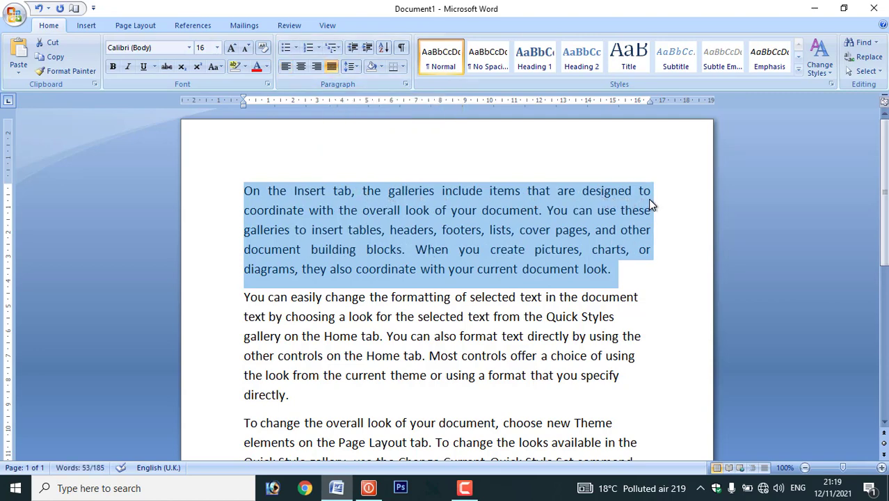
left_click(358, 67)
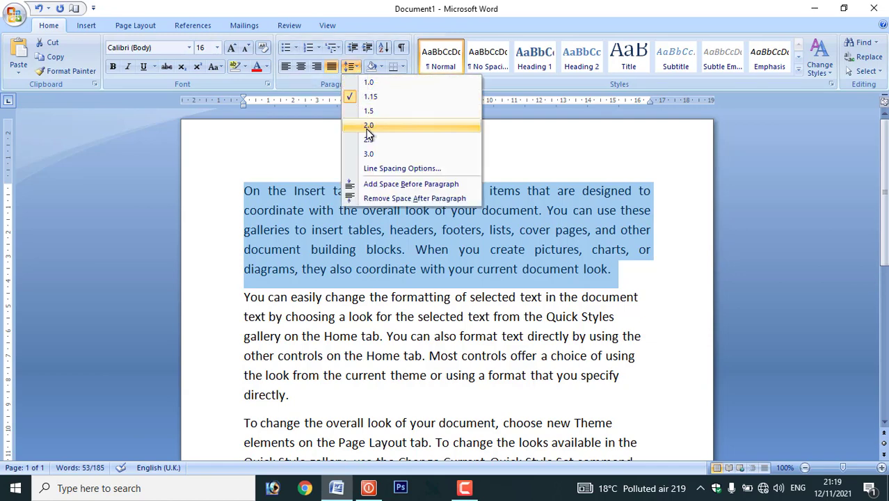
left_click(368, 126)
left_click(357, 66)
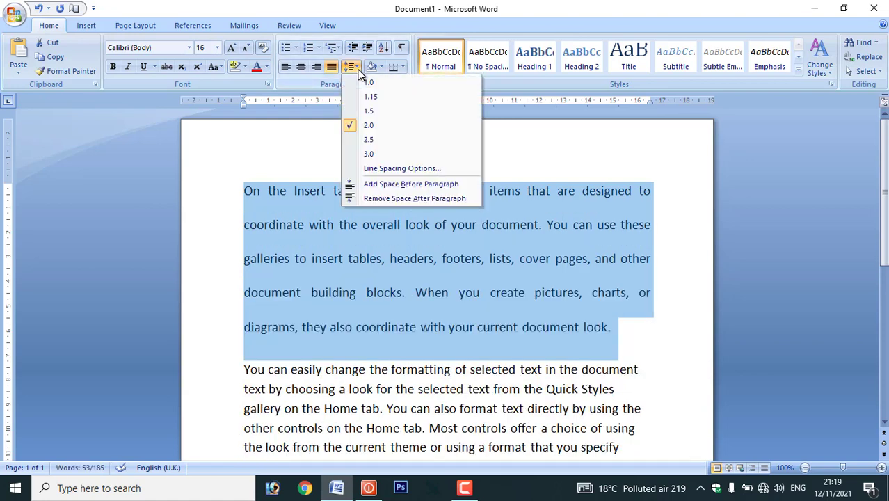
left_click(369, 82)
left_click(381, 66)
left_click(404, 163)
left_click(393, 139)
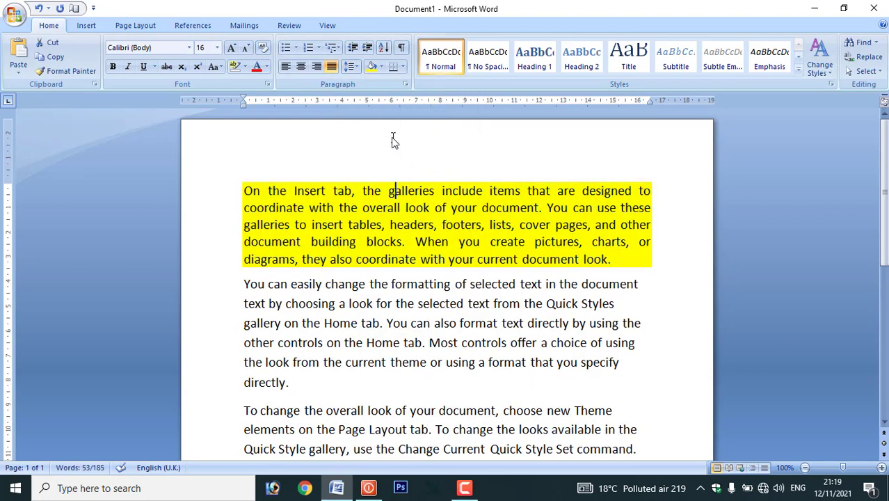
key("ctrl+a")
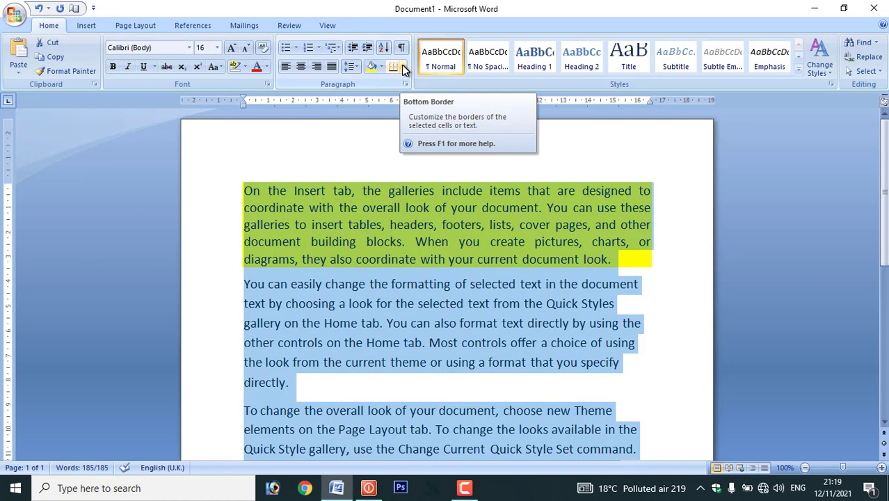
- Apply All Borders to every selected sample paragraph
left_click(403, 67)
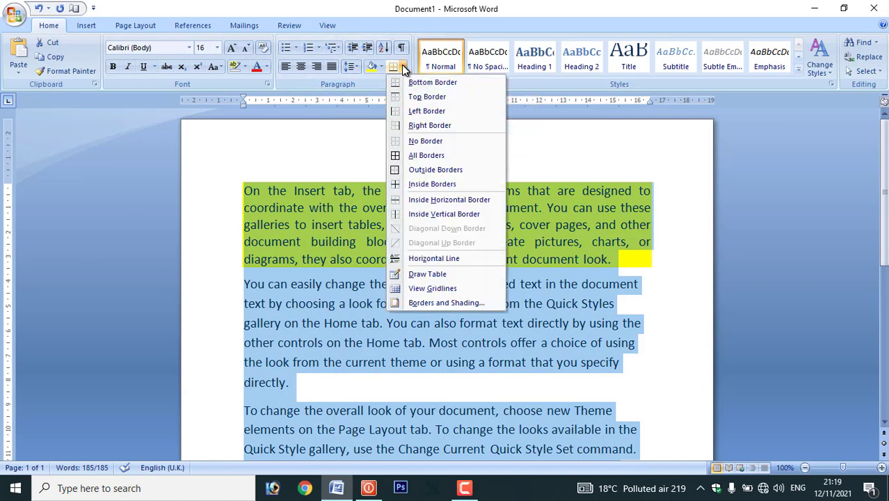
left_click(423, 158)
scroll(405, 308, "down", 3)
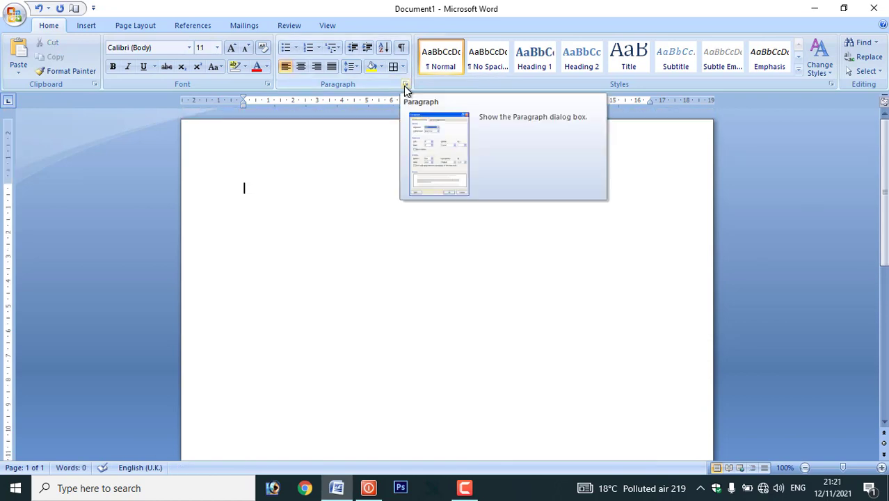
- Set a left tab stop at 8 cm in the Paragraph dialog's Tabs settings
left_click(405, 85)
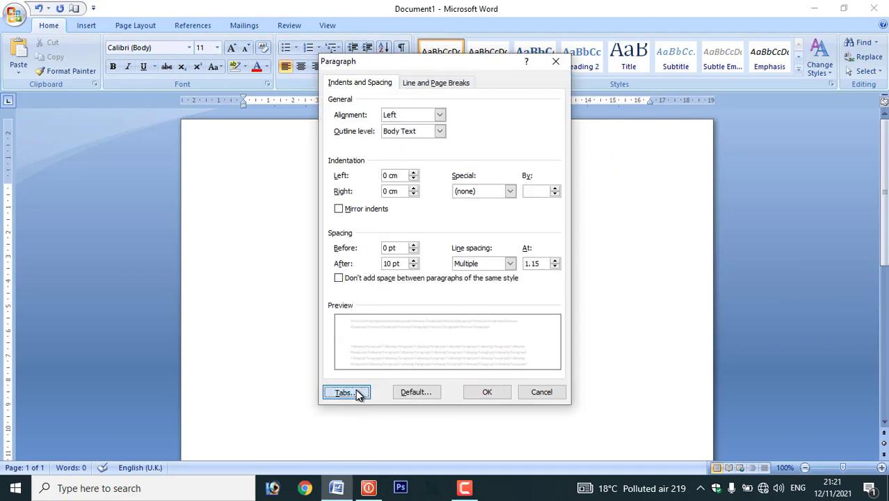
left_click(345, 392)
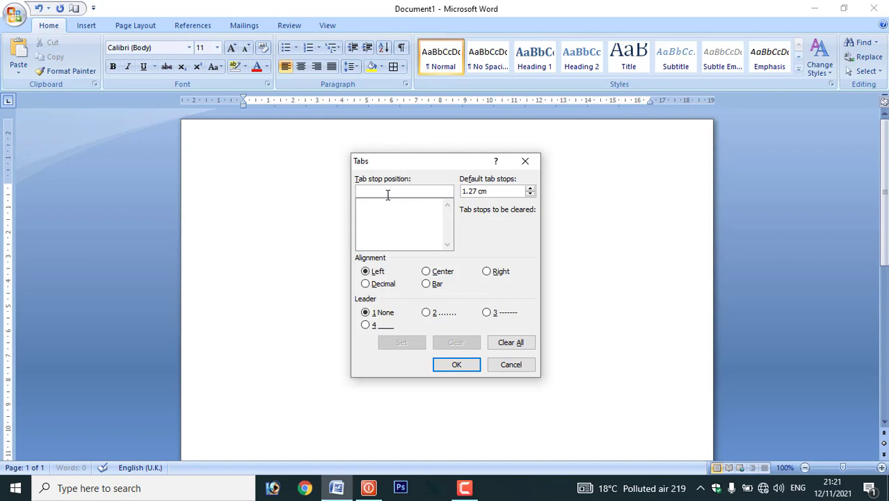
type("8")
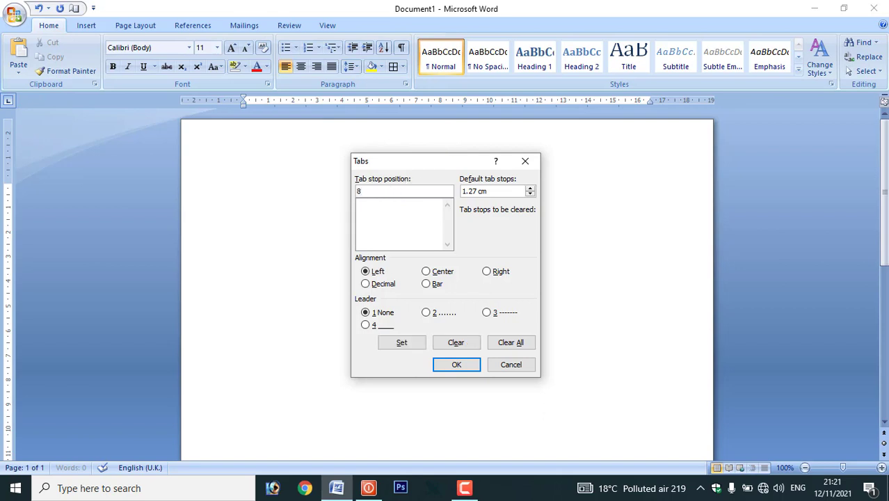
left_click(405, 343)
left_click(453, 366)
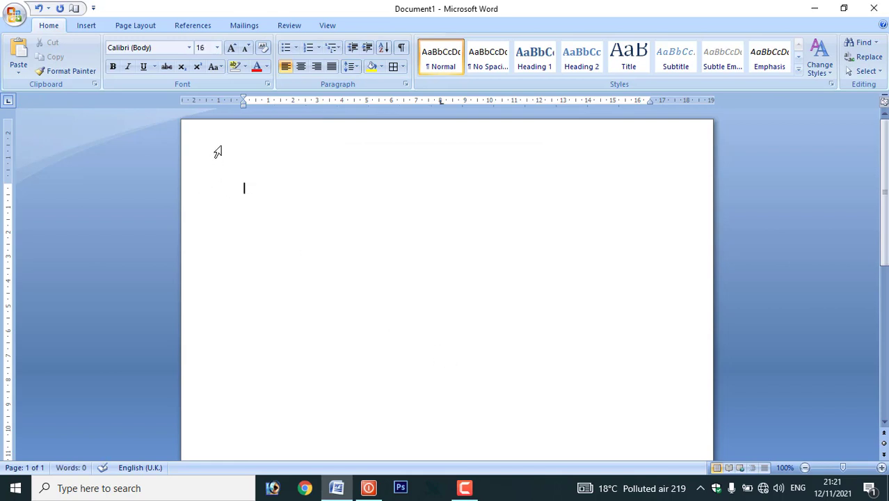
- Write the 'name' line with the person's full name at the 8 cm tab stop
type("name")
key("Tab")
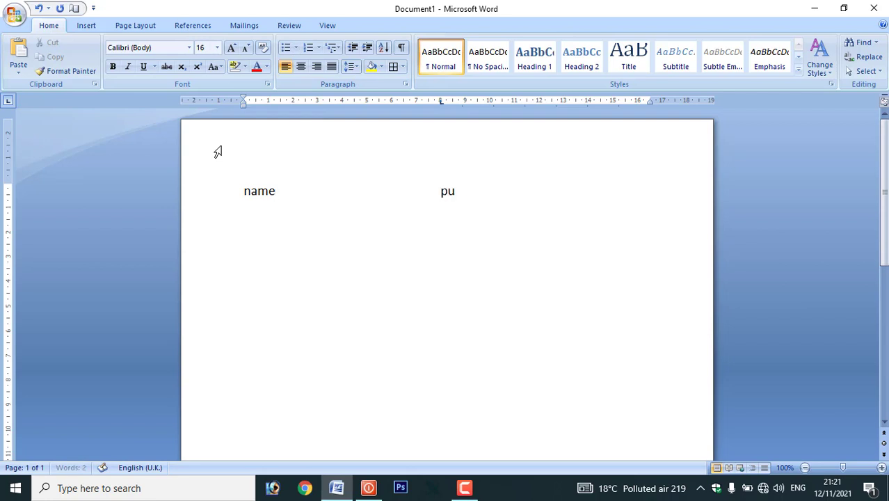
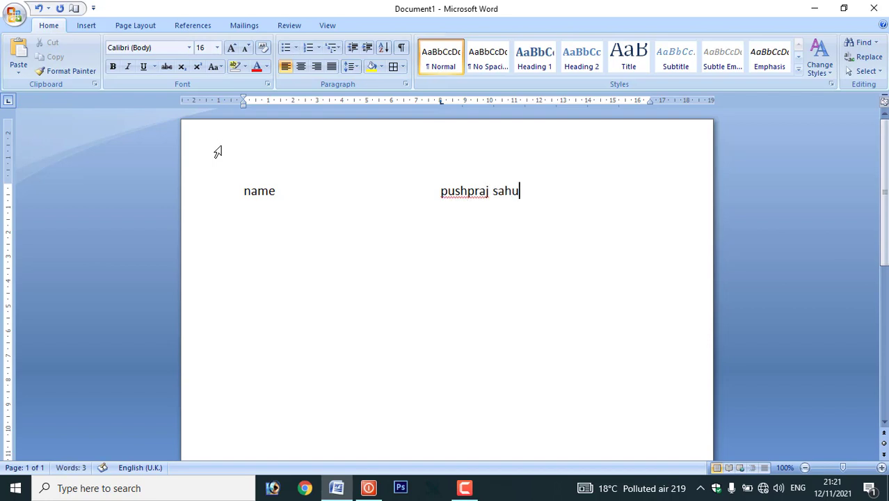
- Add a 'village' line below with the village name at the same tab stop
key("Return")
type("village")
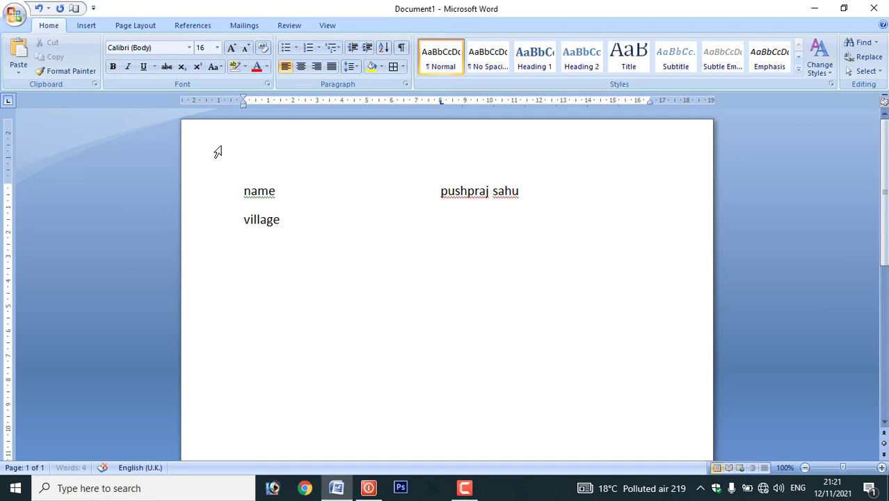
key("Tab")
type("kahnharpur")
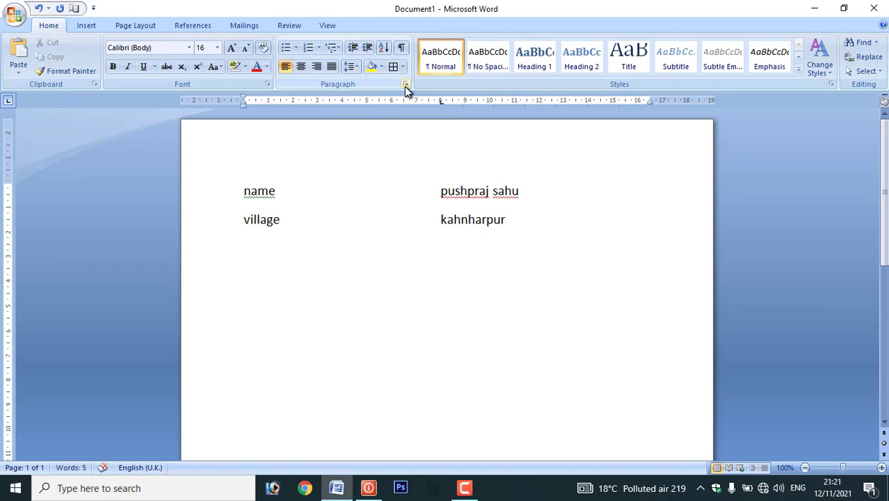
- Clear all custom tab stops, then type =rand* on a new line
left_click(405, 84)
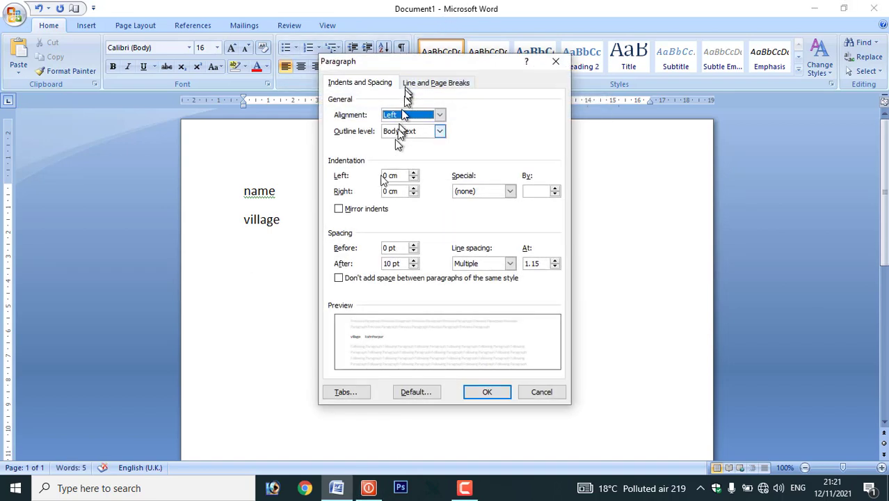
left_click(346, 392)
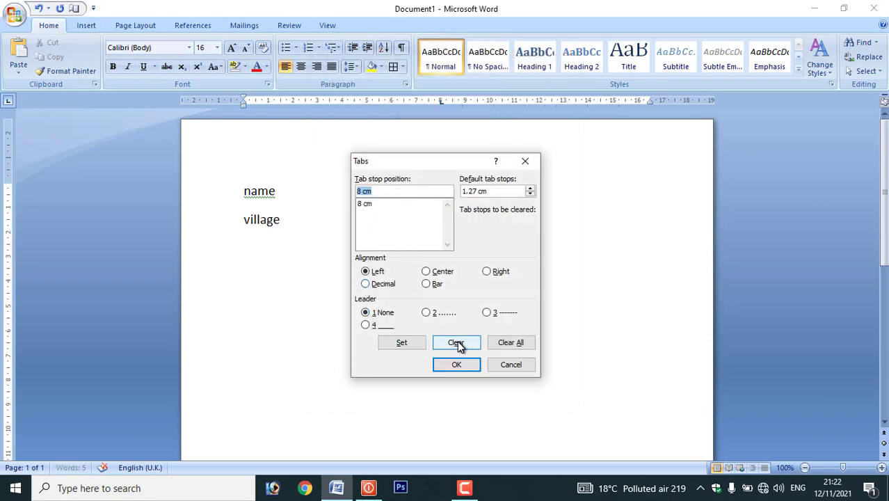
left_click(509, 344)
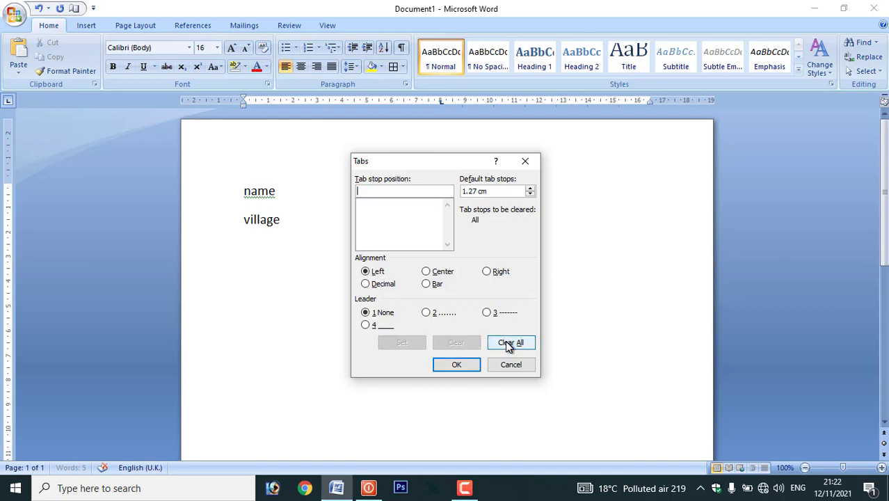
left_click(458, 366)
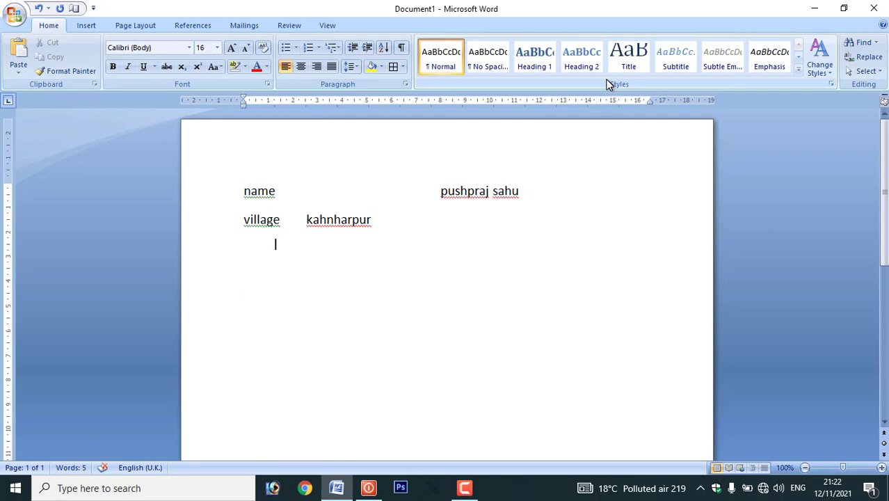
type("=rand*")
- Expand =rand* into three sample paragraphs and style all three as Heading 2
key("Return")
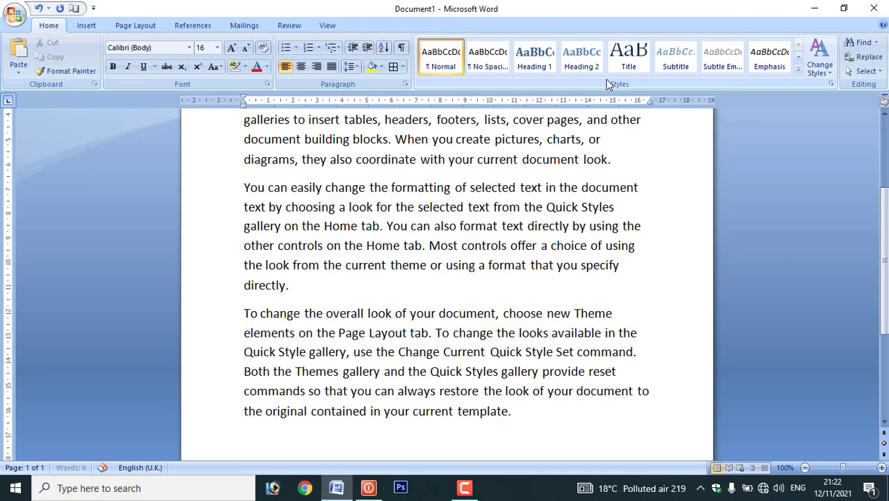
scroll(465, 242, "up", 2)
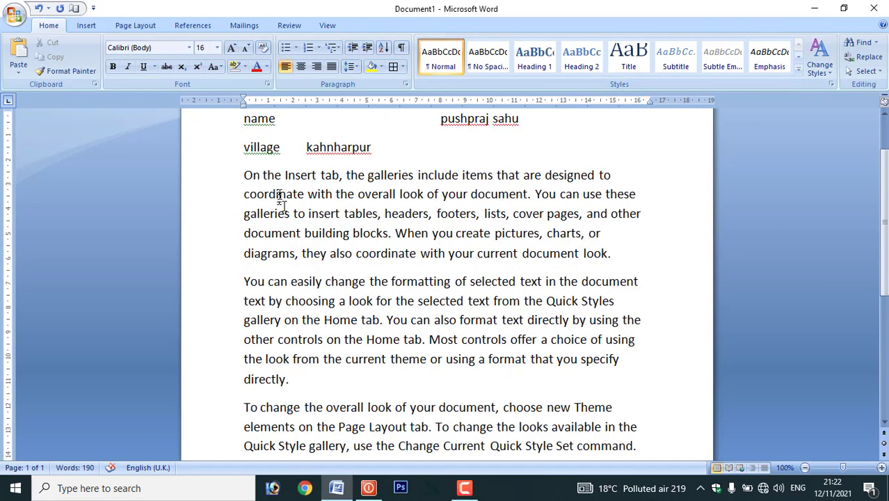
left_click_drag(244, 174, 608, 467)
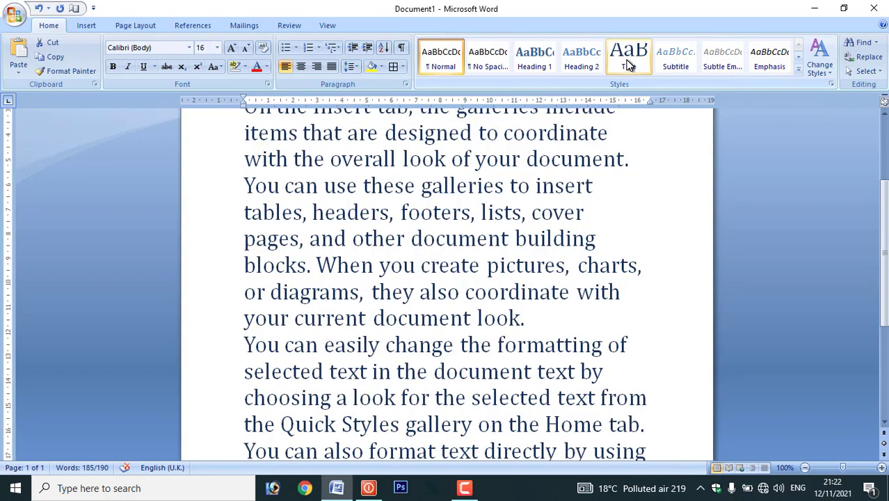
left_click(599, 55)
scroll(530, 185, "up", 2)
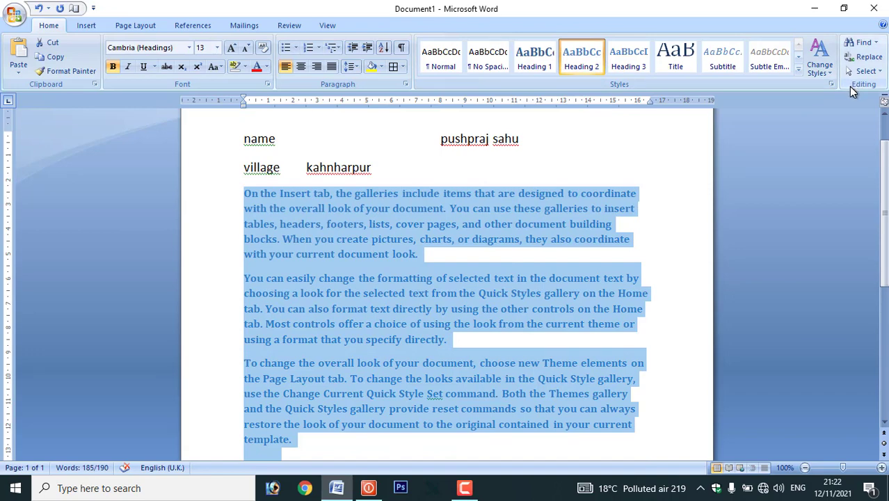
- Dismiss the Find options, then use Select All to select the whole document
left_click(874, 43)
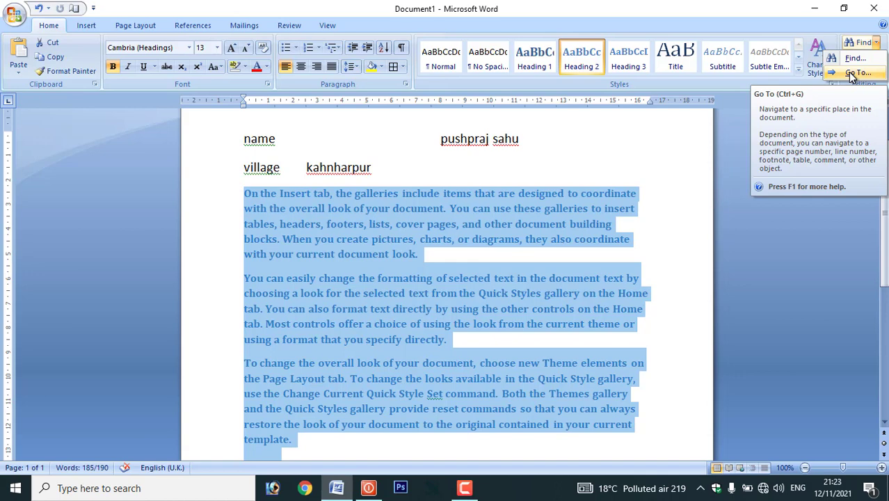
left_click(788, 188)
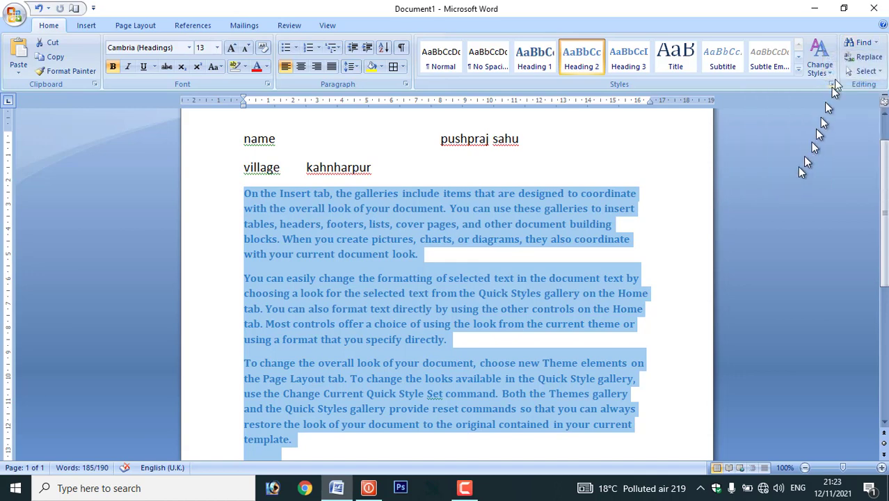
left_click(877, 72)
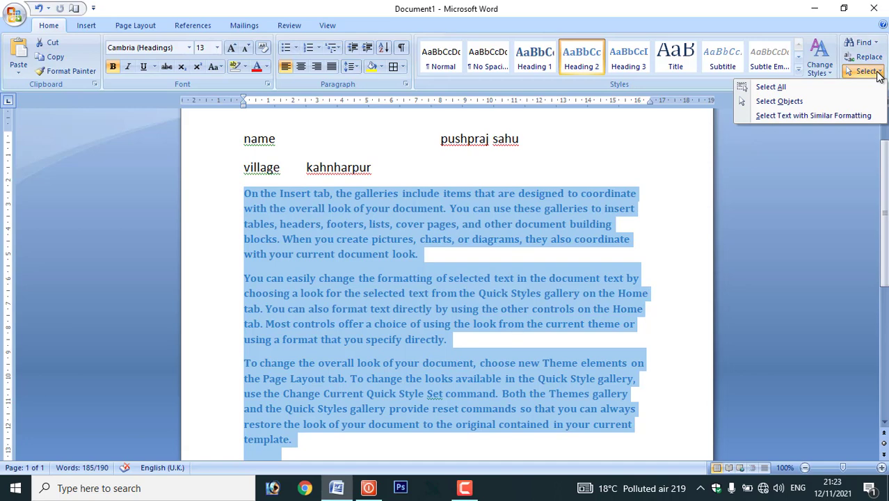
left_click(780, 88)
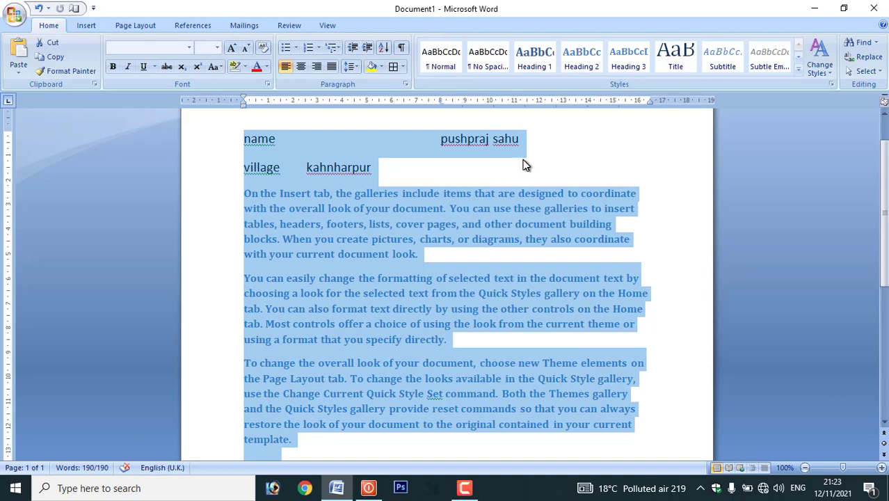
- Deselect, switch to Select Objects, and try marquee drags over the text
left_click(525, 164)
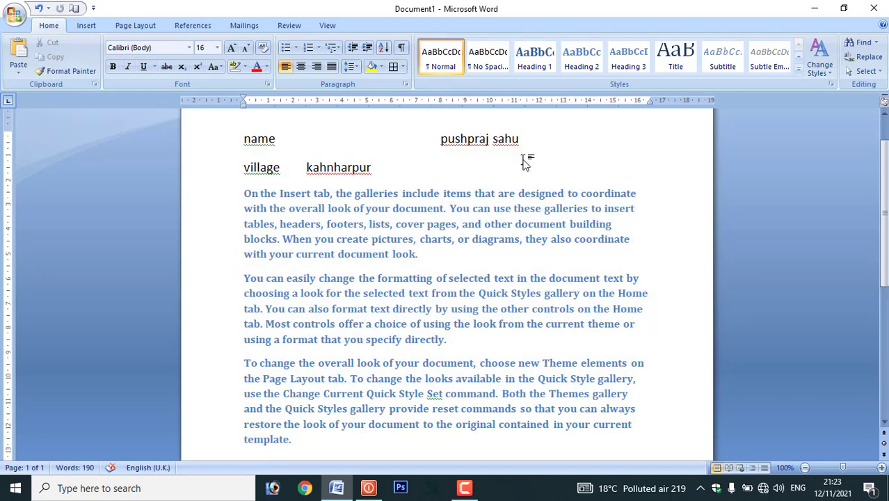
left_click(863, 71)
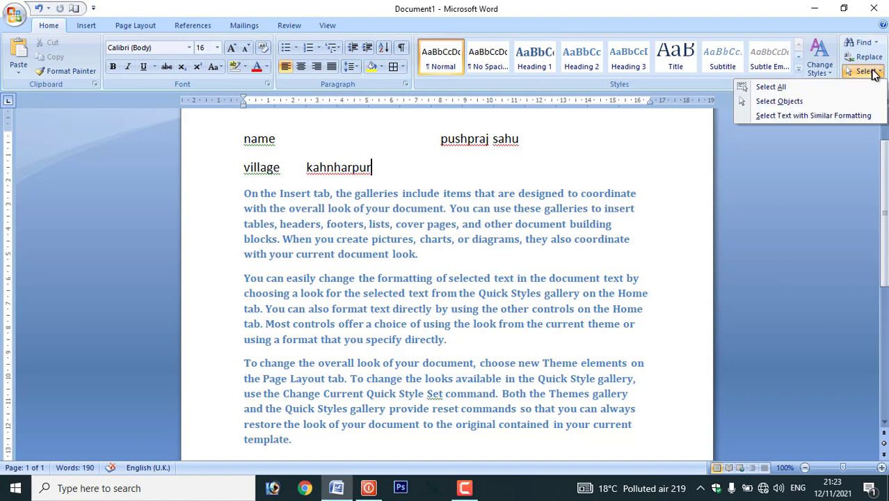
left_click(805, 104)
left_click_drag(278, 186, 443, 354)
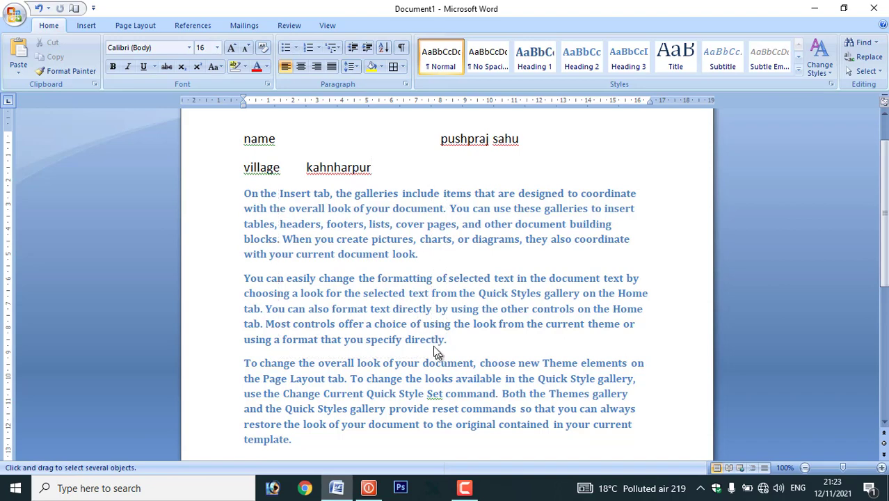
left_click_drag(309, 193, 547, 441)
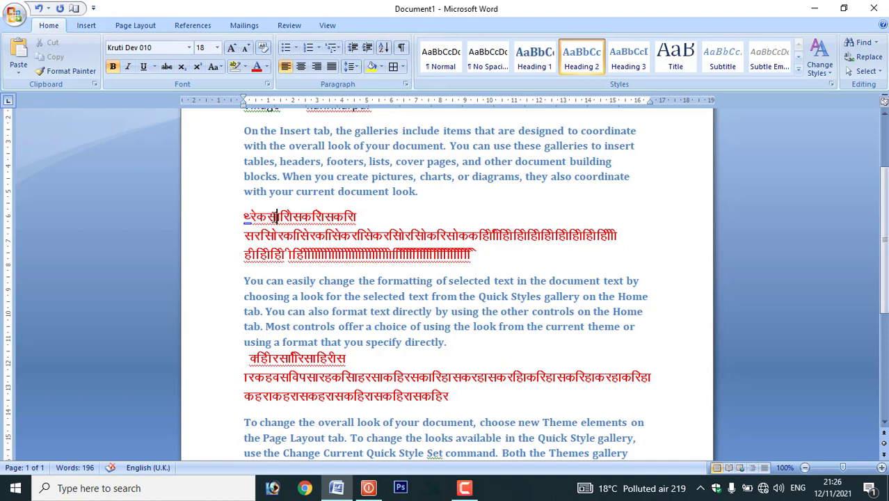
- Select the two red Hindi blocks, then clear that selection
left_click_drag(242, 215, 487, 262)
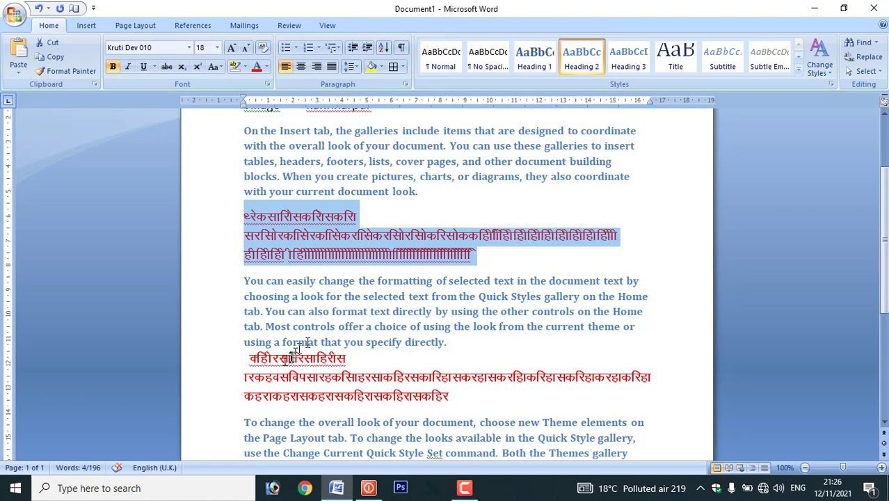
scroll(307, 342, "down", 1)
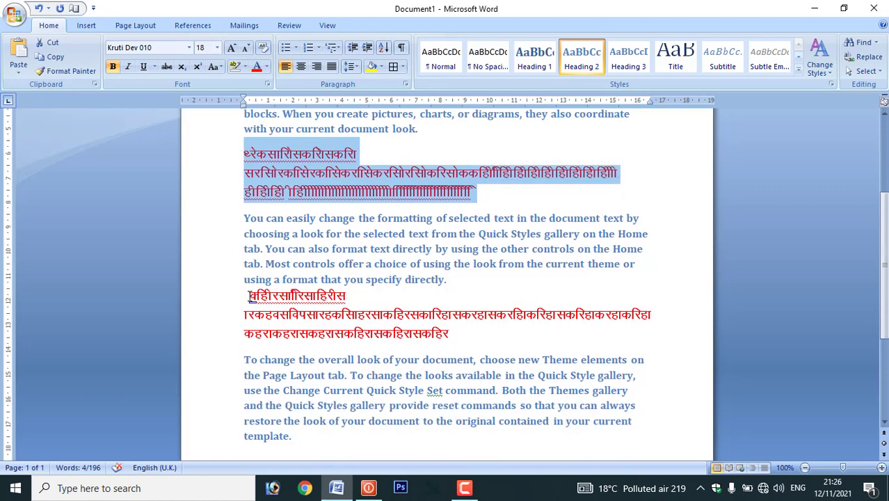
left_click_drag(250, 297, 460, 337)
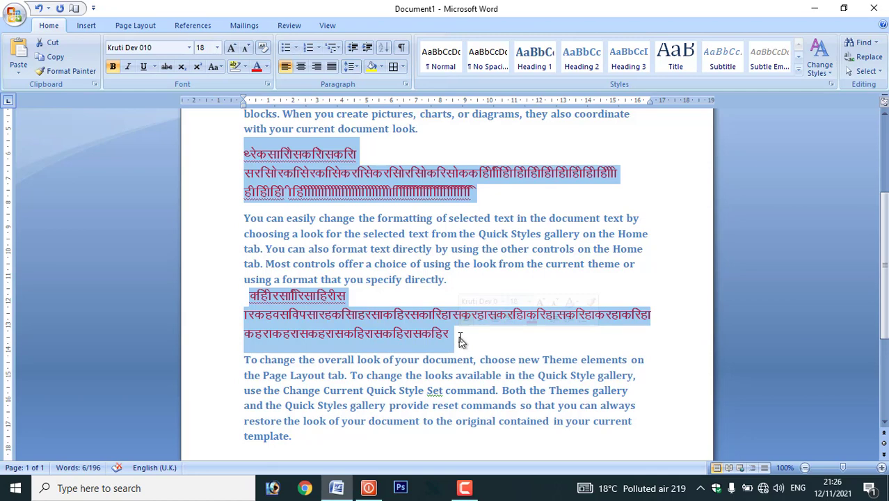
left_click(463, 340)
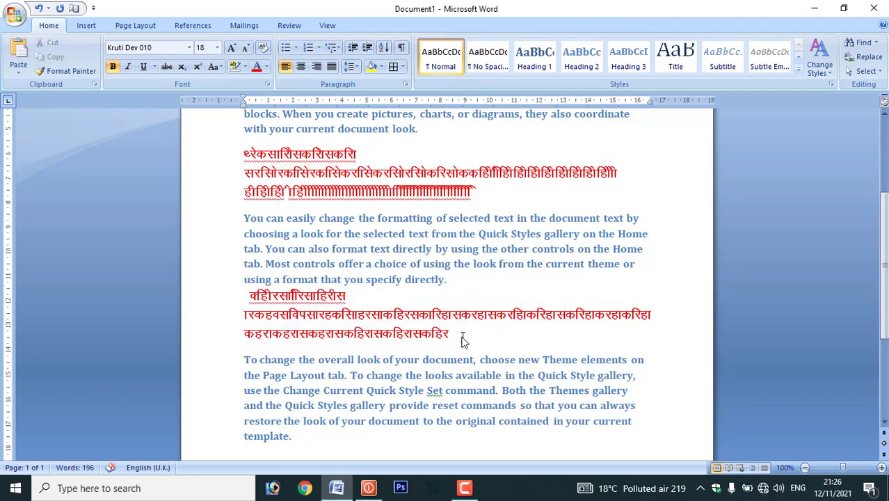
scroll(449, 334, "up", 2)
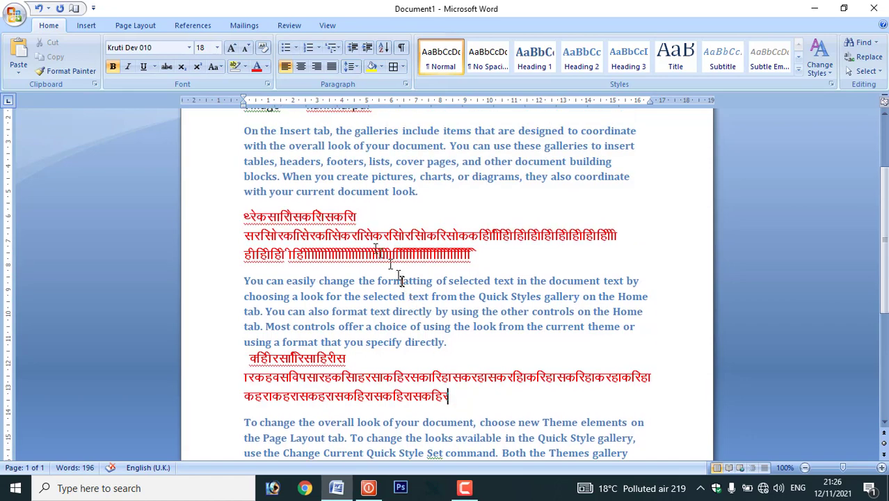
left_click(340, 236)
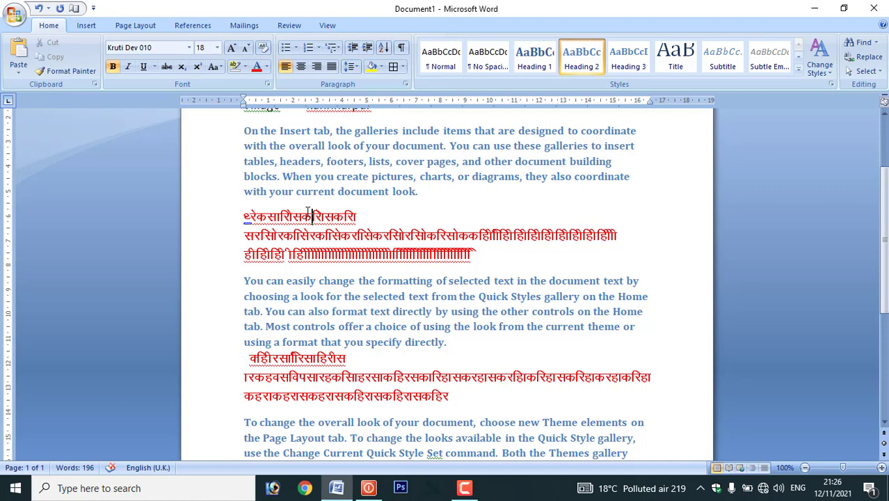
- Select all Heading 2 paragraphs with Select Text with Similar Formatting
left_click(326, 146)
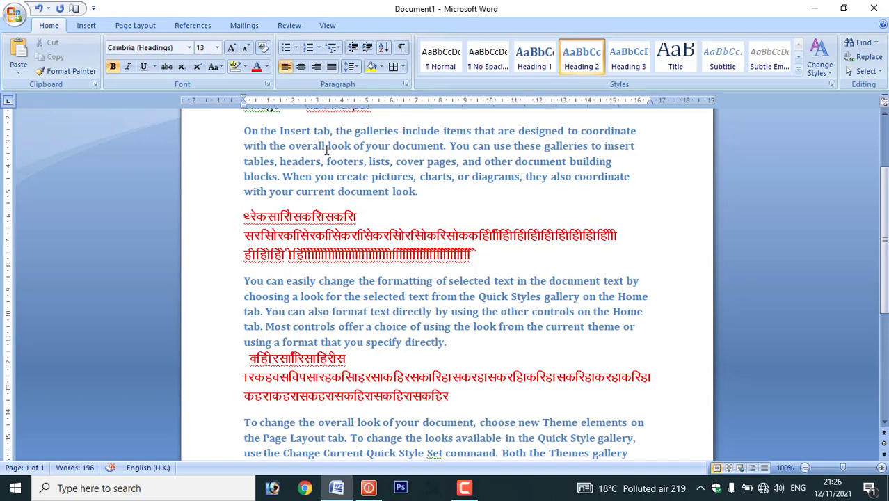
left_click(312, 146)
left_click(867, 71)
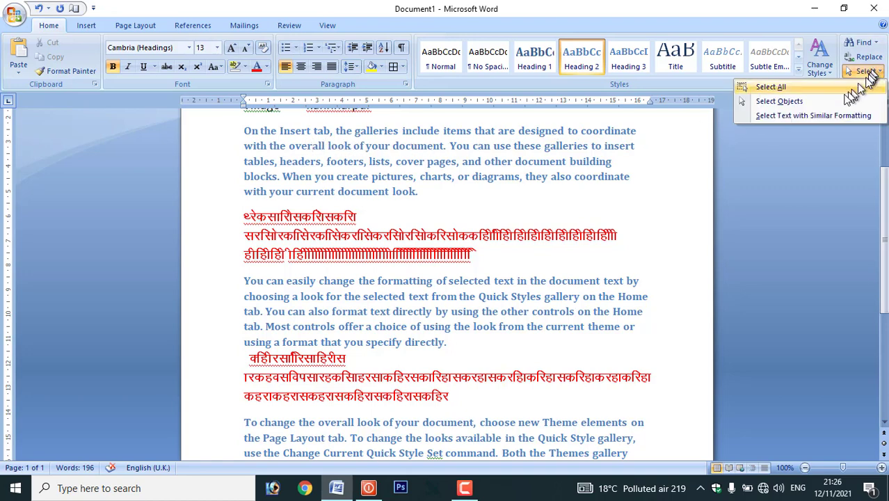
left_click(797, 116)
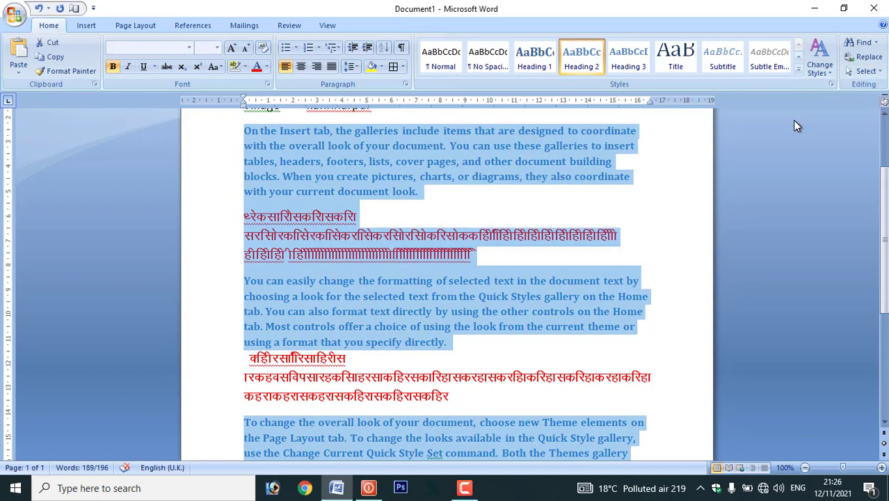
scroll(582, 241, "down", 3)
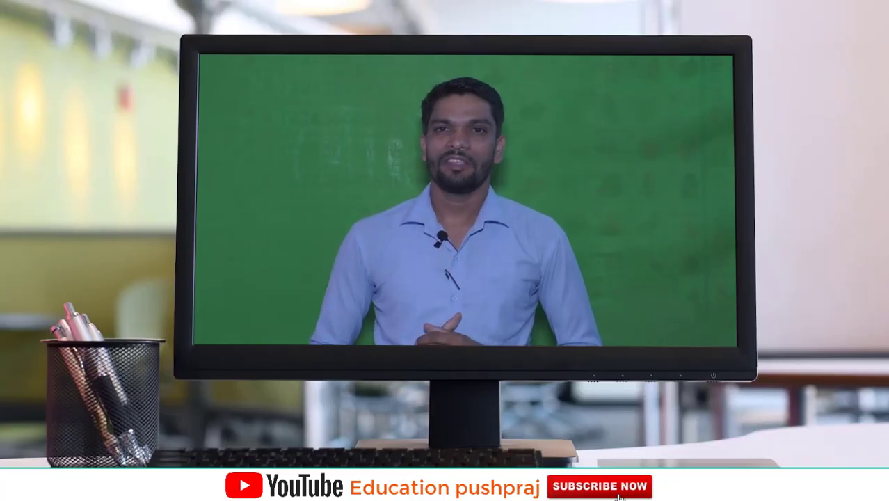